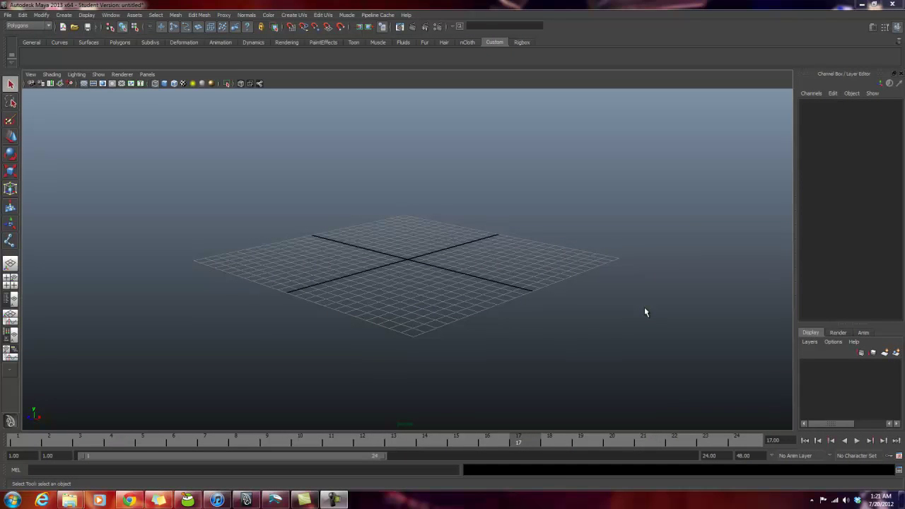
Step: Run the Python code that imports rr_main_rigging and calls window_creation() in the Script Editor, and close the editor
left_click(899, 471)
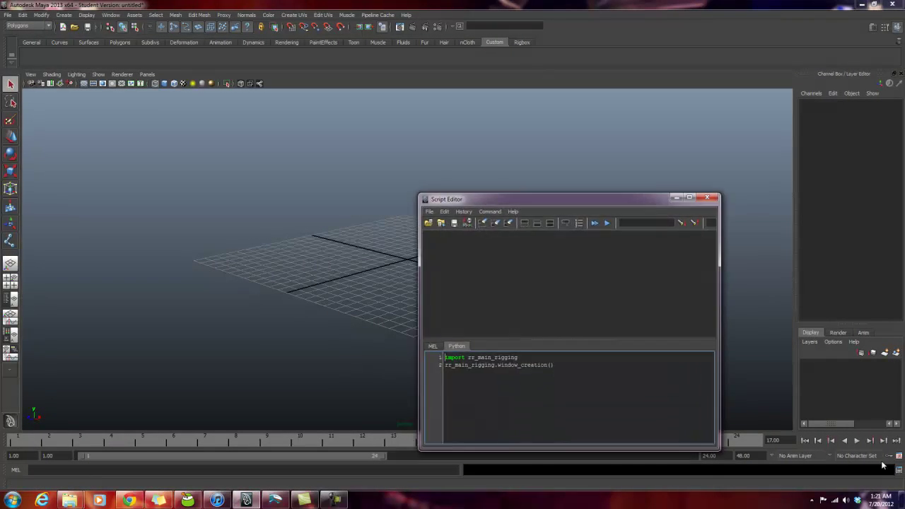
left_click_drag(579, 195, 530, 145)
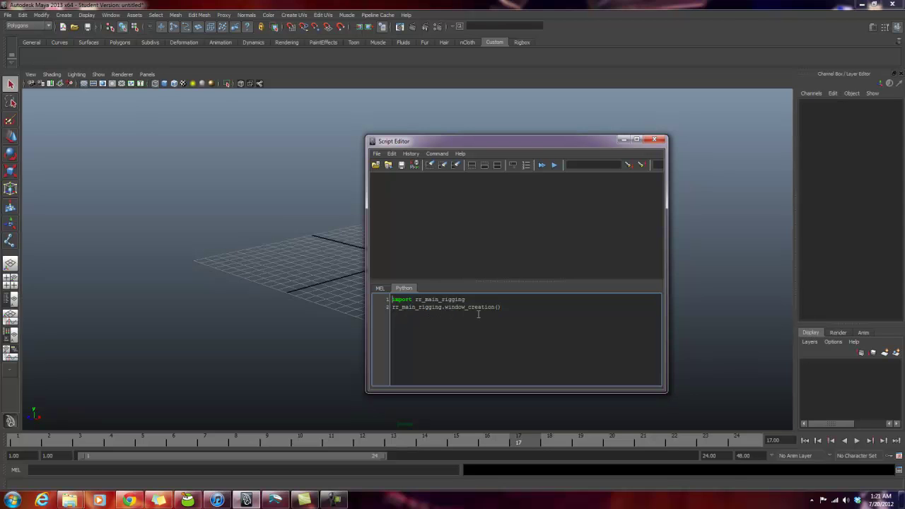
left_click_drag(506, 311, 392, 300)
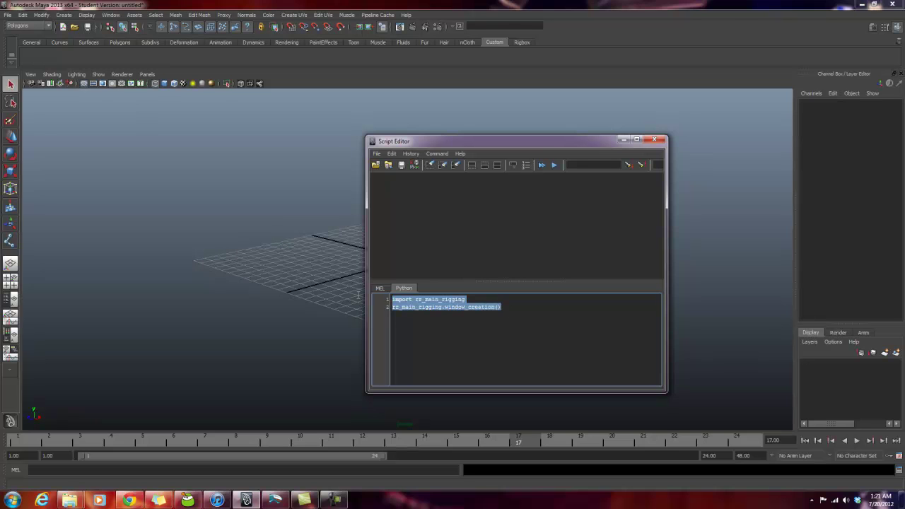
left_click(555, 166)
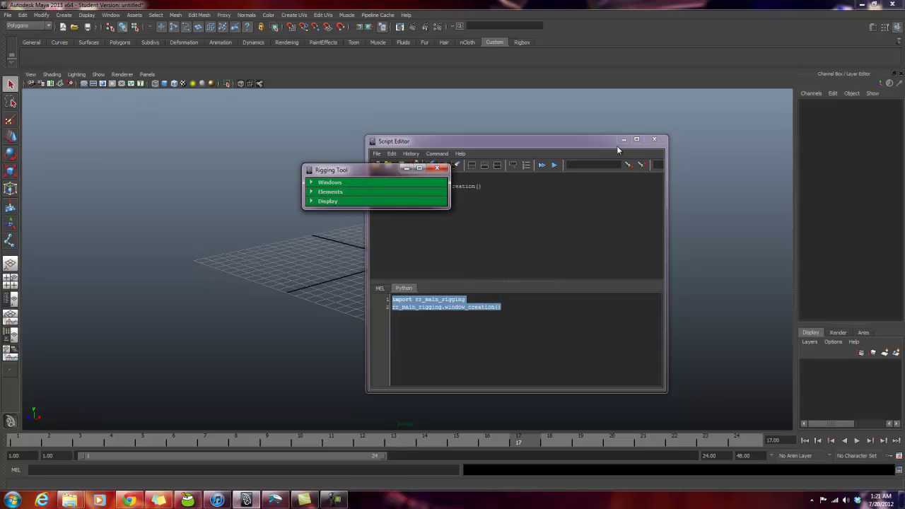
left_click(655, 140)
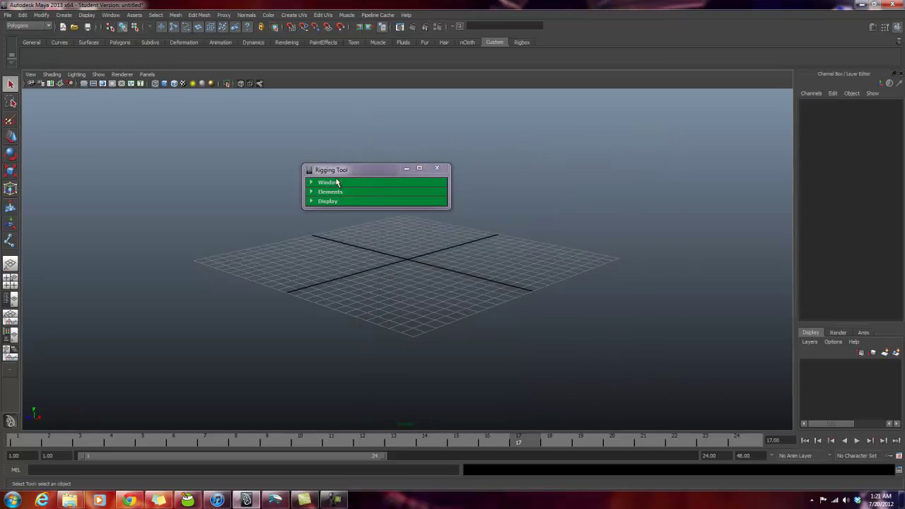
left_click_drag(357, 173, 223, 137)
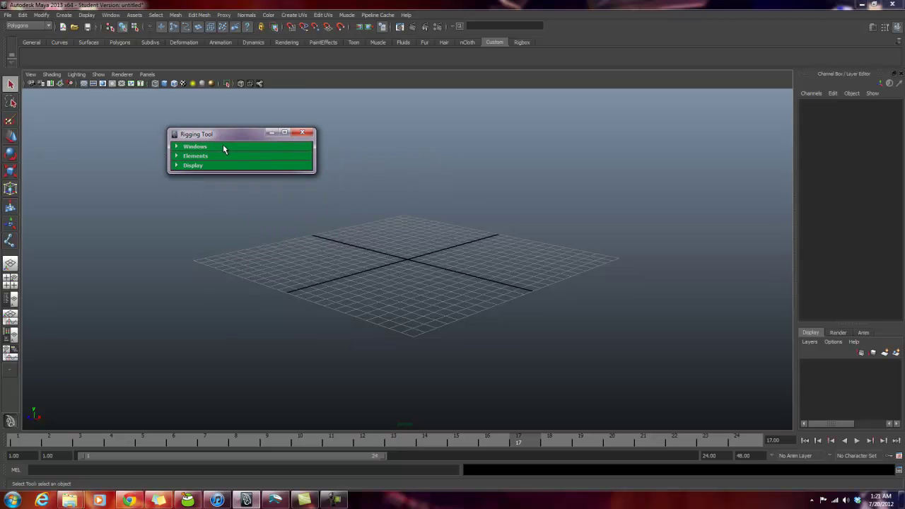
Step: Expand the Rigging Tool's Windows section and open the Outliner from it, keeping both windows accessible
left_click(223, 147)
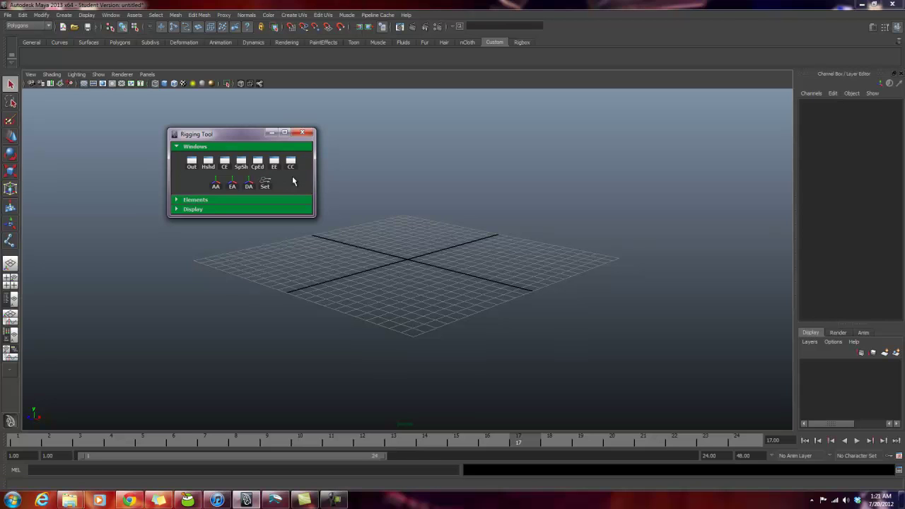
left_click(191, 163)
left_click_drag(248, 132, 295, 133)
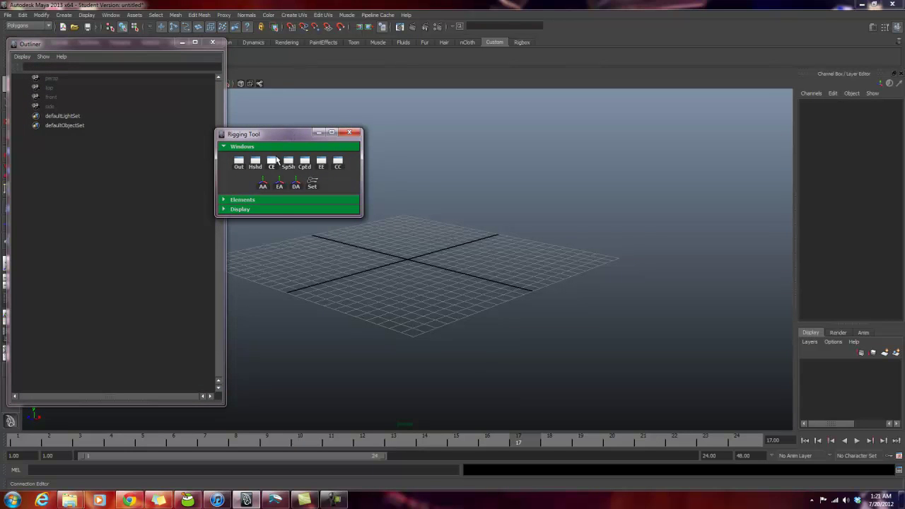
Step: Preview the Connection Editor and the Set shortcut from the Rigging Tool, and rearrange the open windows
left_click(273, 163)
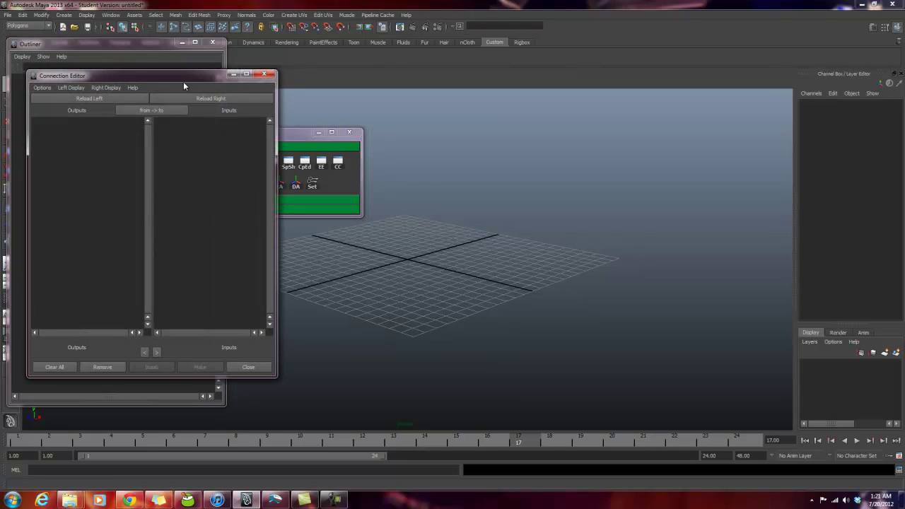
left_click(264, 74)
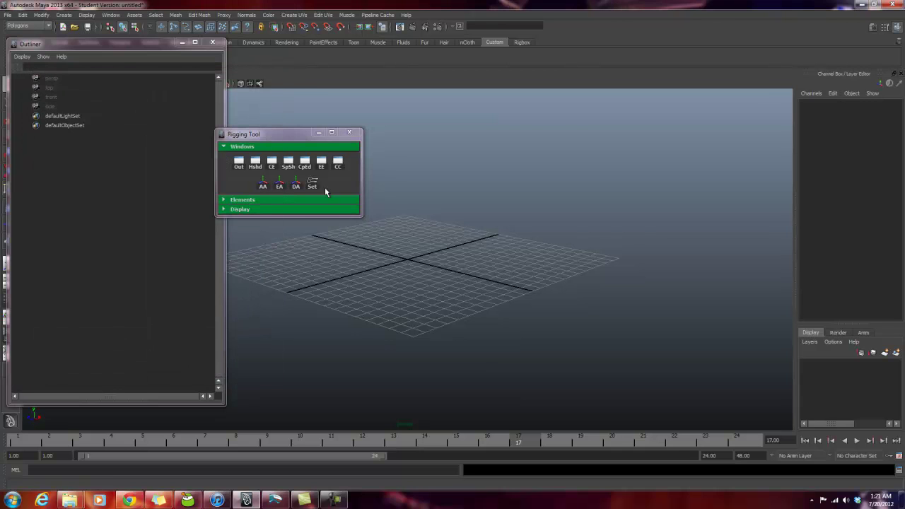
left_click(312, 183)
left_click(532, 126)
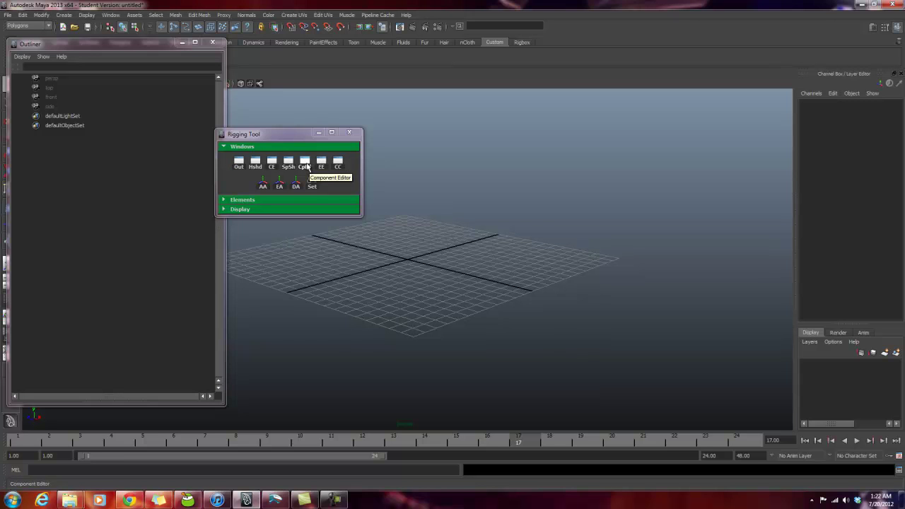
left_click_drag(146, 43, 148, 130)
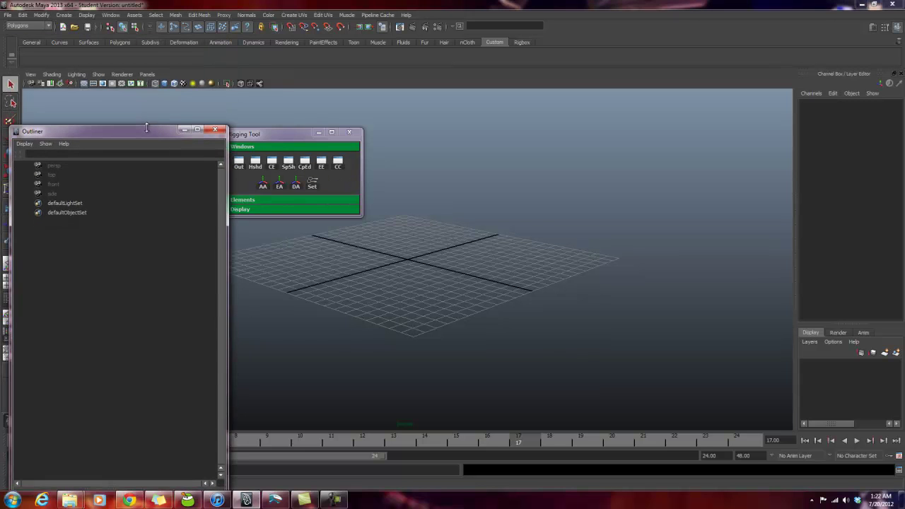
left_click_drag(268, 130, 300, 143)
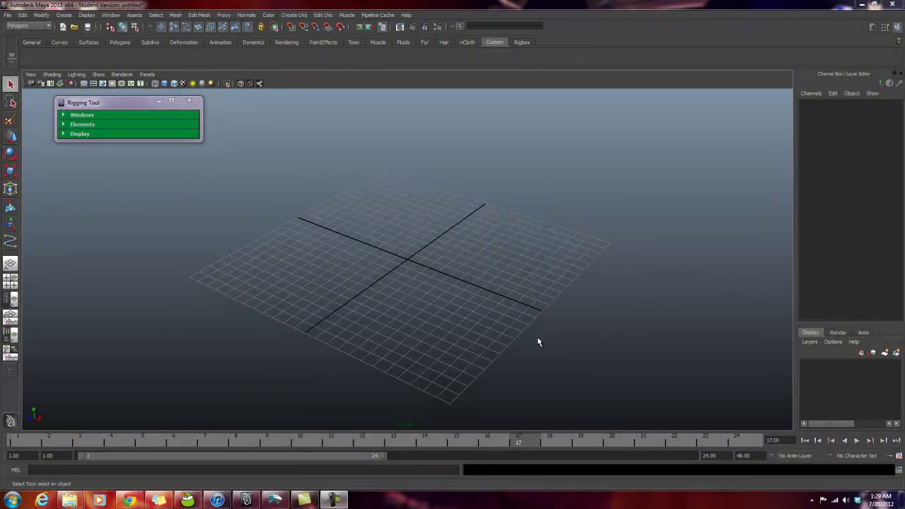
Step: Draw a five-joint chain along the grid's Z axis from about Z 6 to Z -4, using the Rigging Tool's Elements section
left_click(136, 124)
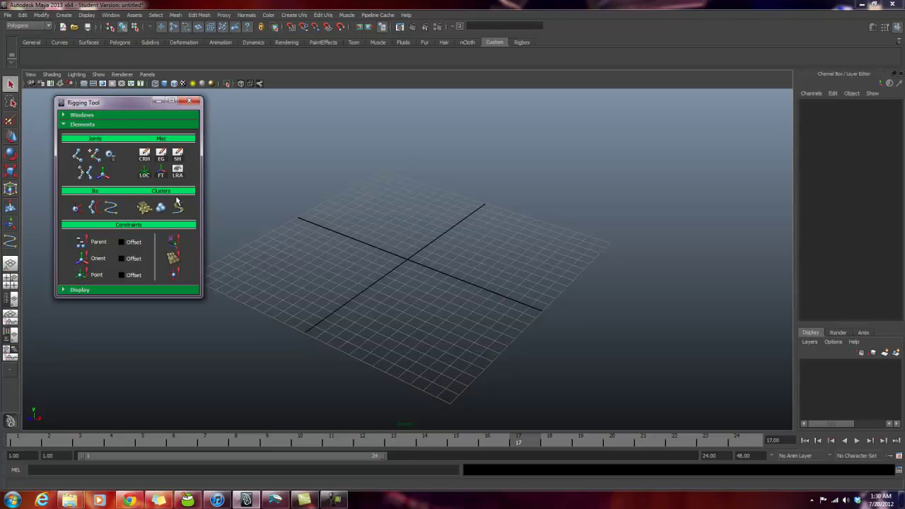
left_click(78, 157)
left_click(356, 295)
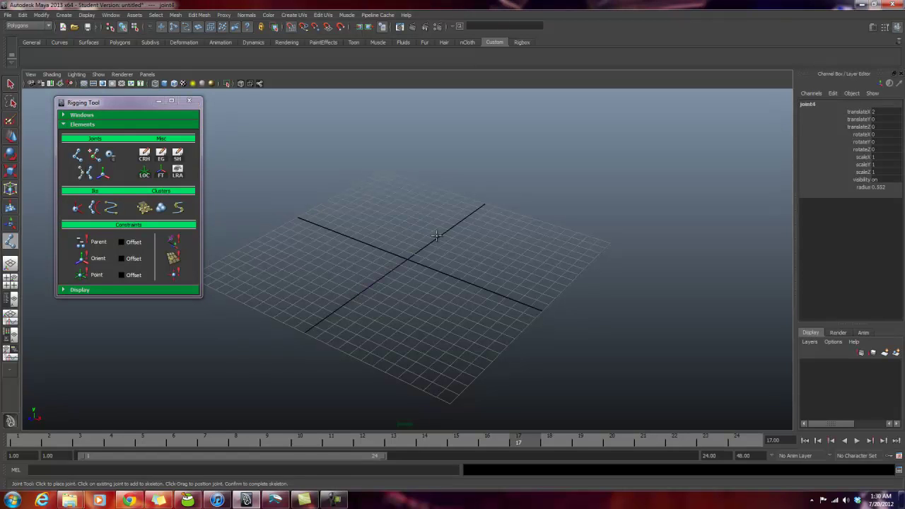
key("Return")
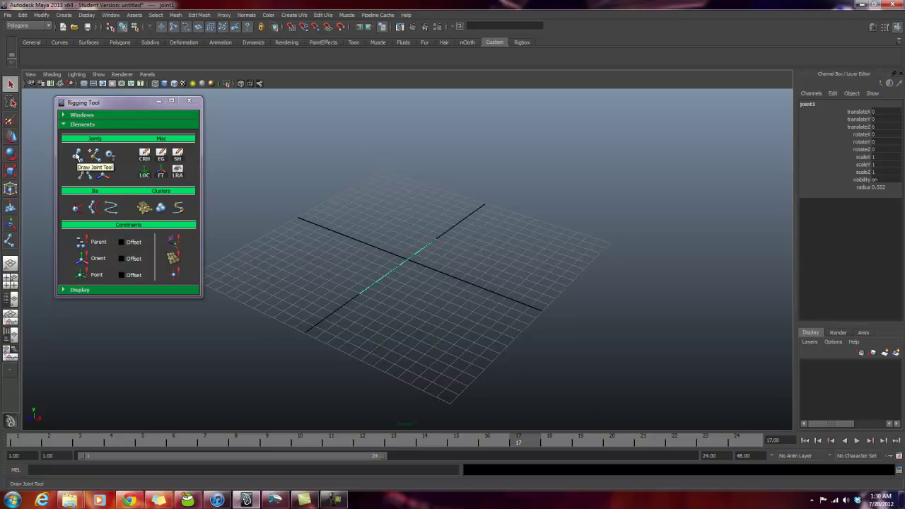
Step: Review the Joint Tool settings and the Mirror Joint options from the Rigging Tool without applying them, and close both
double_click(79, 159)
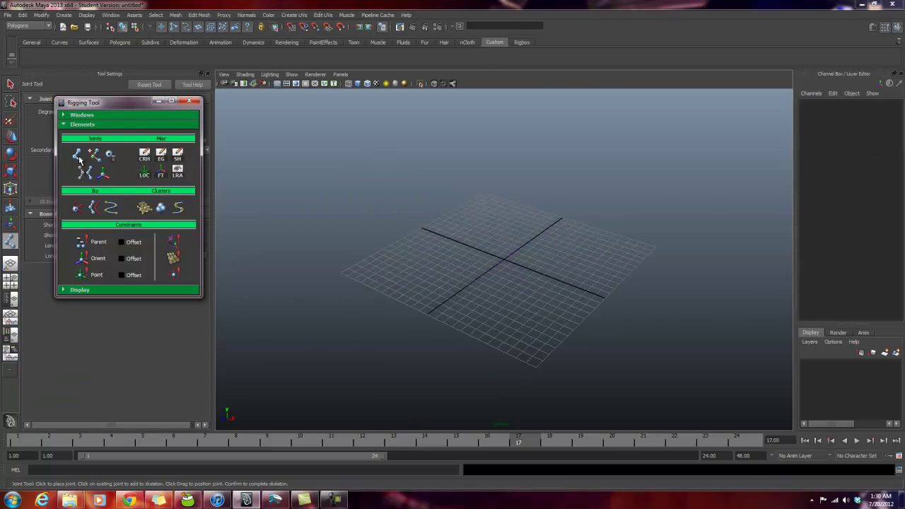
left_click_drag(107, 104, 266, 102)
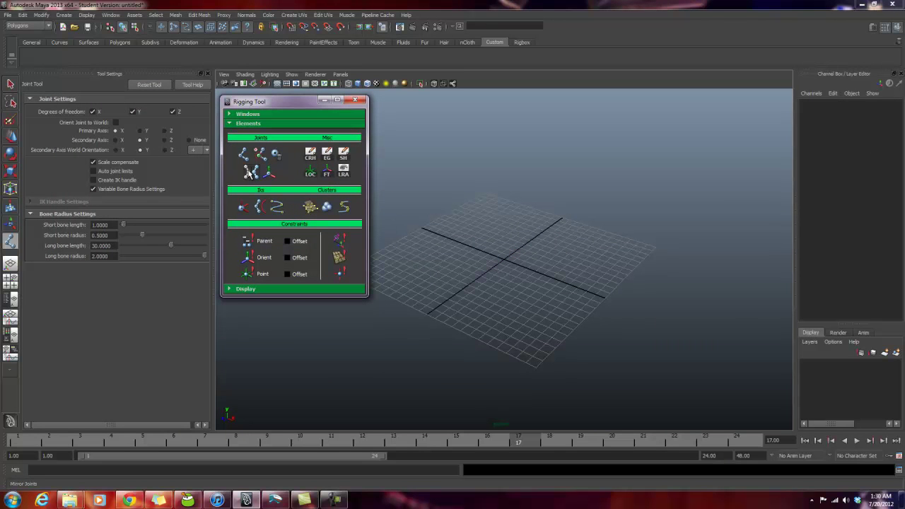
left_click(250, 172)
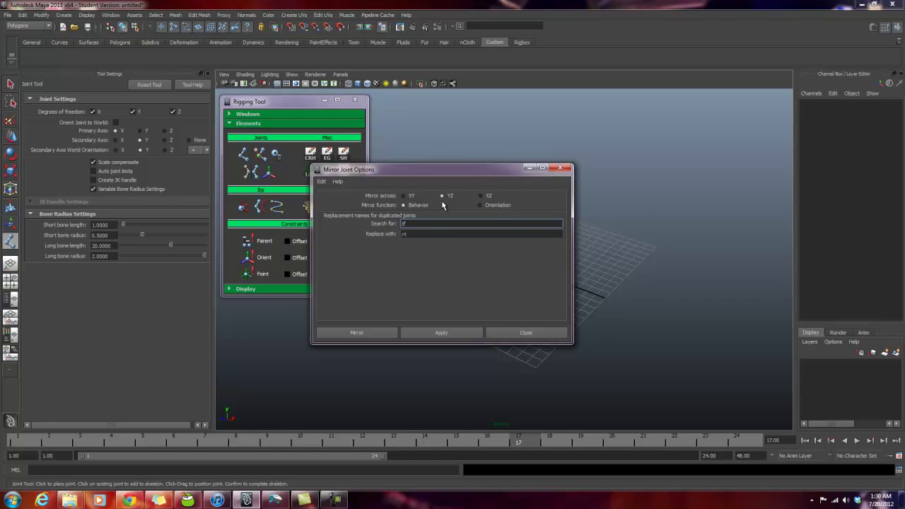
left_click(561, 169)
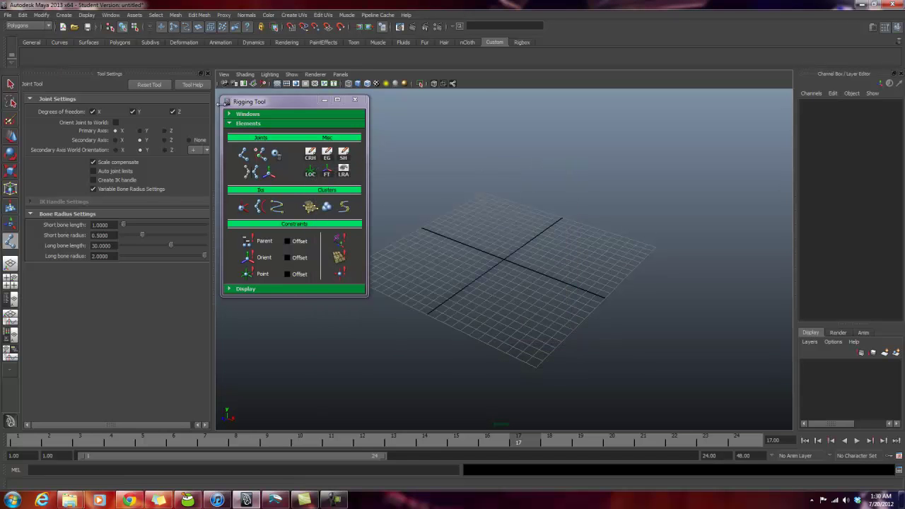
left_click(202, 73)
left_click_drag(286, 103, 147, 107)
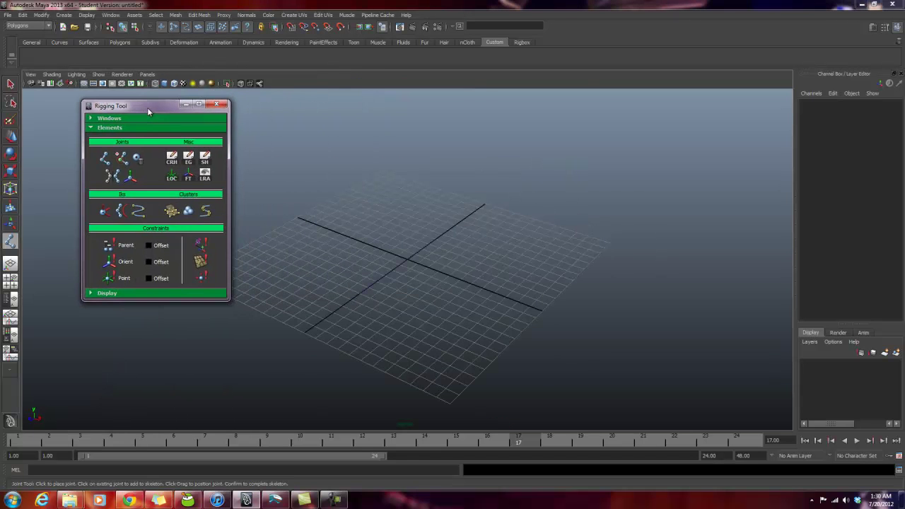
Step: Draw a CV curve with five points over the joint chain along the Z axis
left_click(138, 212)
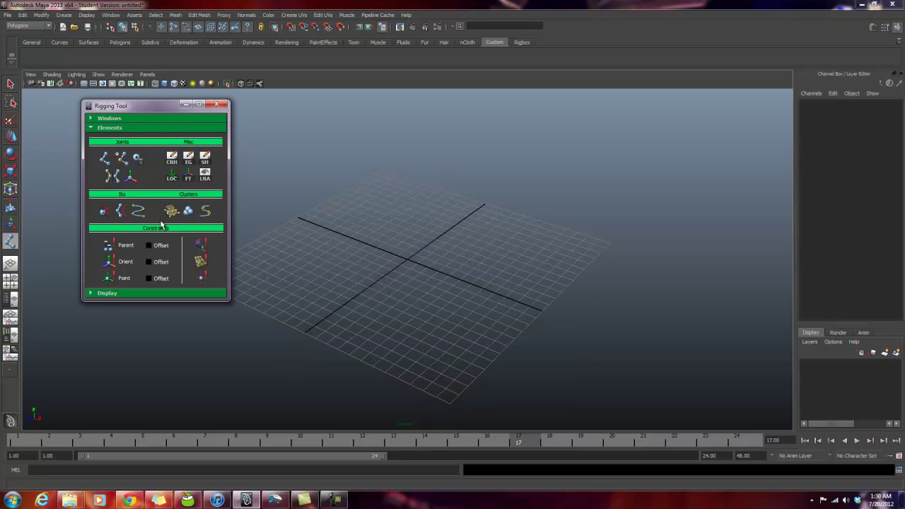
left_click(361, 292)
left_click(377, 282)
left_click(400, 265)
left_click(434, 244)
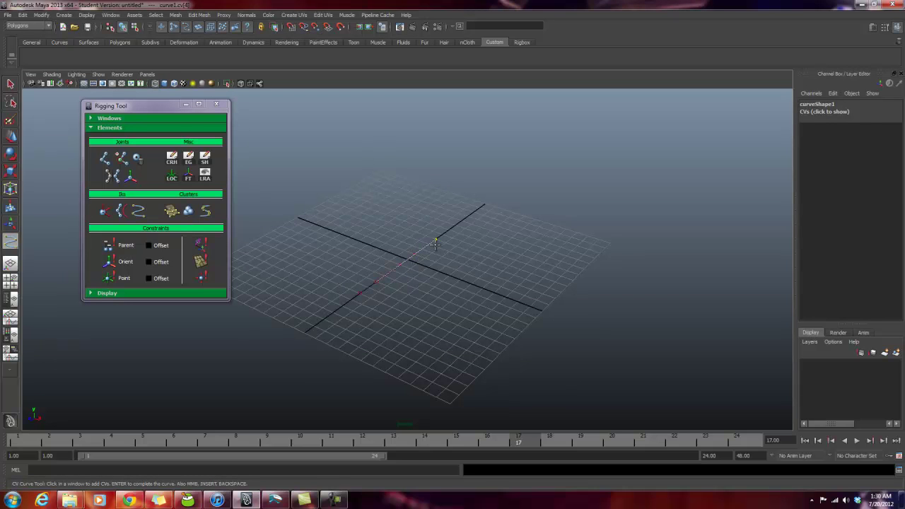
key("Return")
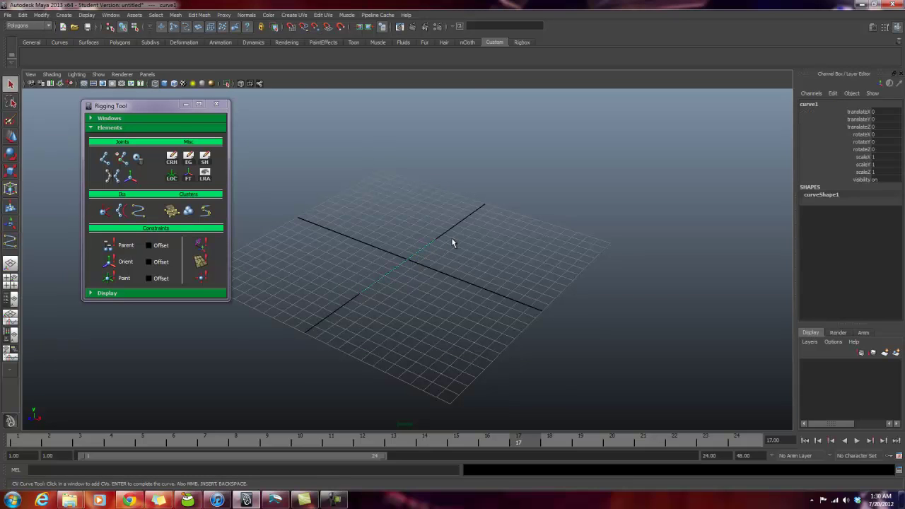
Step: Create an IK spline handle from joint1 to joint5 using curve1, picking them in the Outliner
left_click(10, 300)
left_click_drag(165, 105, 278, 102)
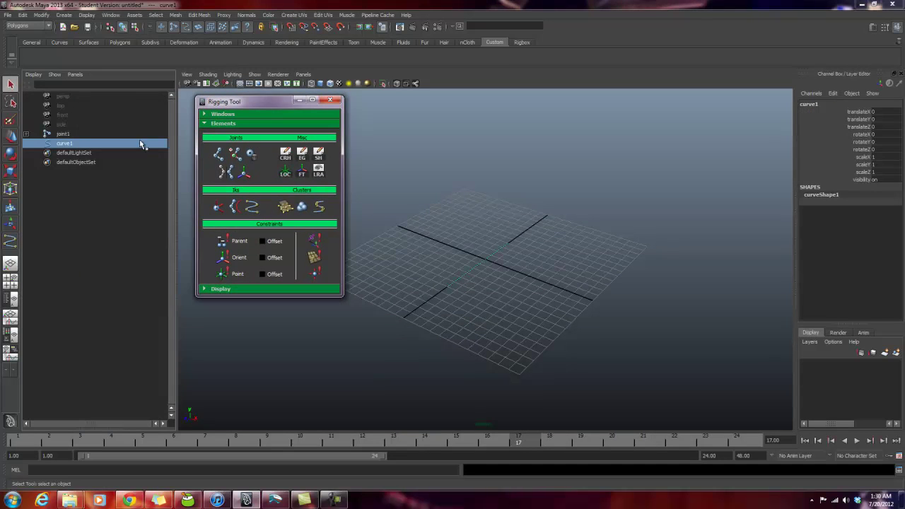
left_click(27, 133, "shift")
left_click(222, 211)
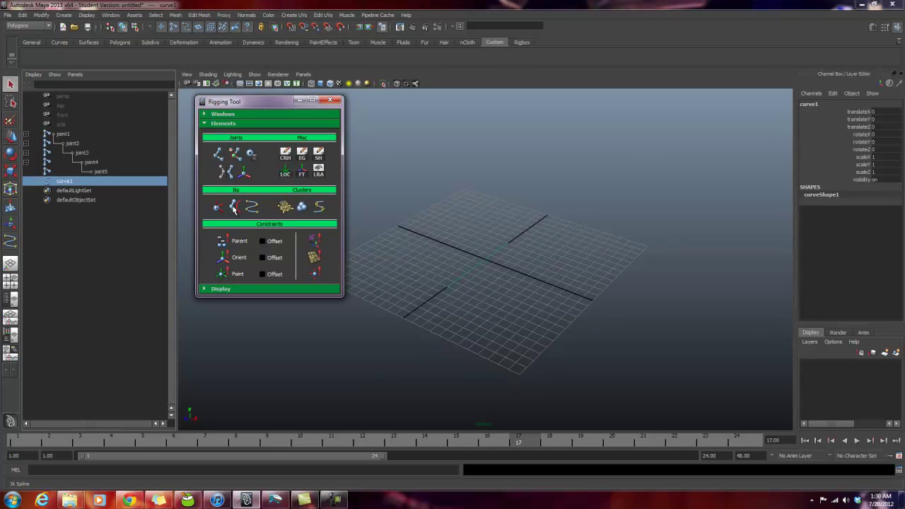
left_click(63, 135)
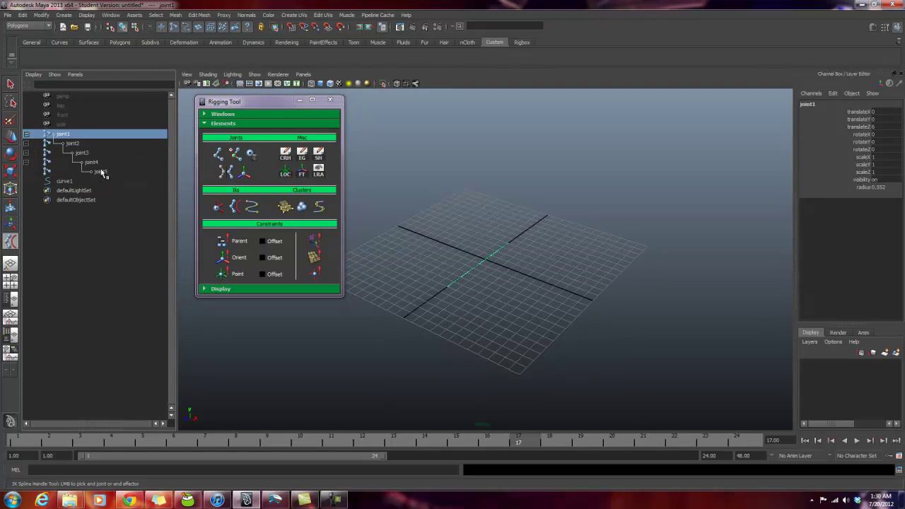
left_click(99, 172)
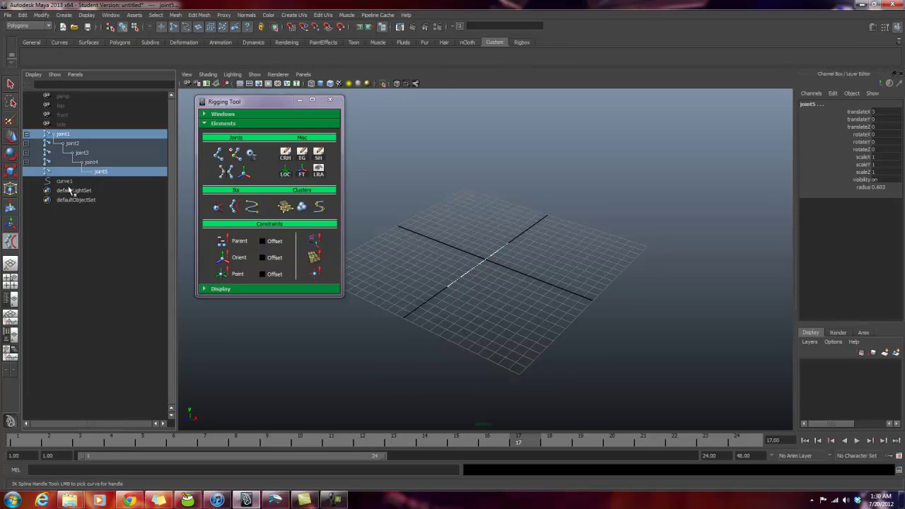
left_click(68, 183)
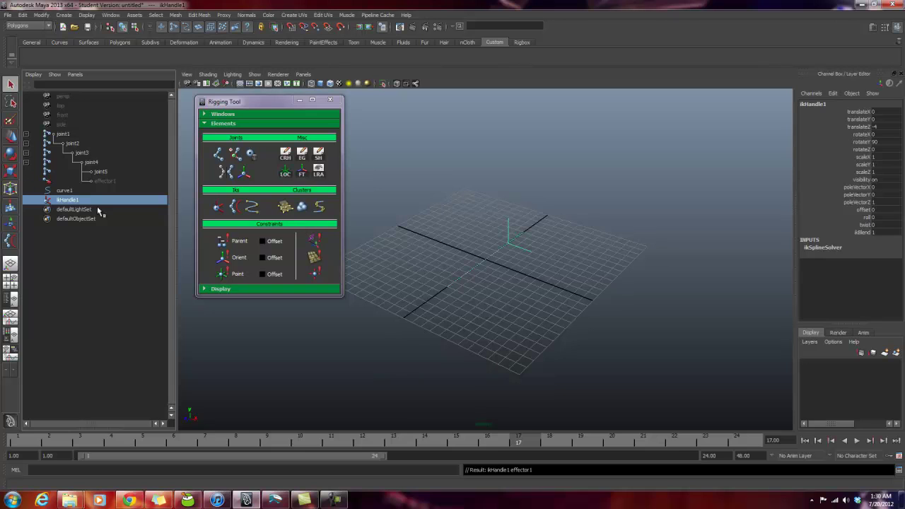
Step: Create clusters on all CVs of curve1 and move the middle cluster handle about -1.4 units in X
left_click(61, 192)
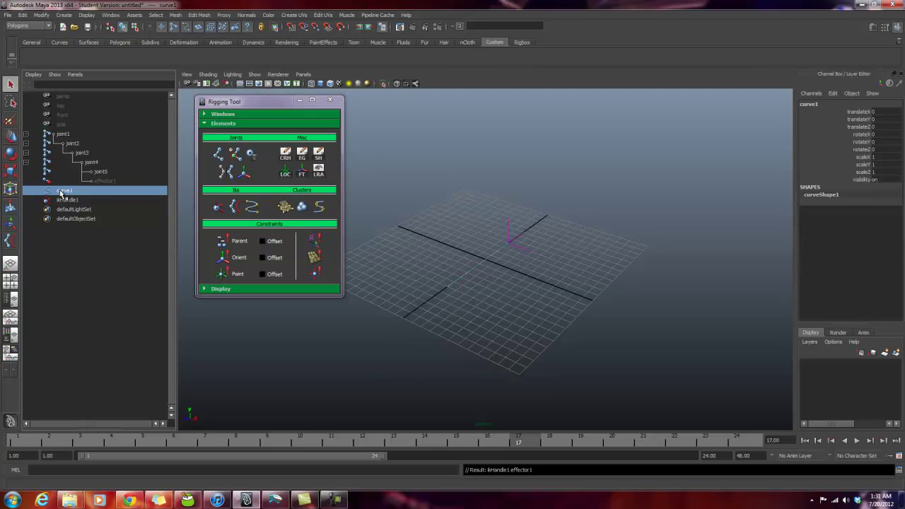
left_click(320, 207)
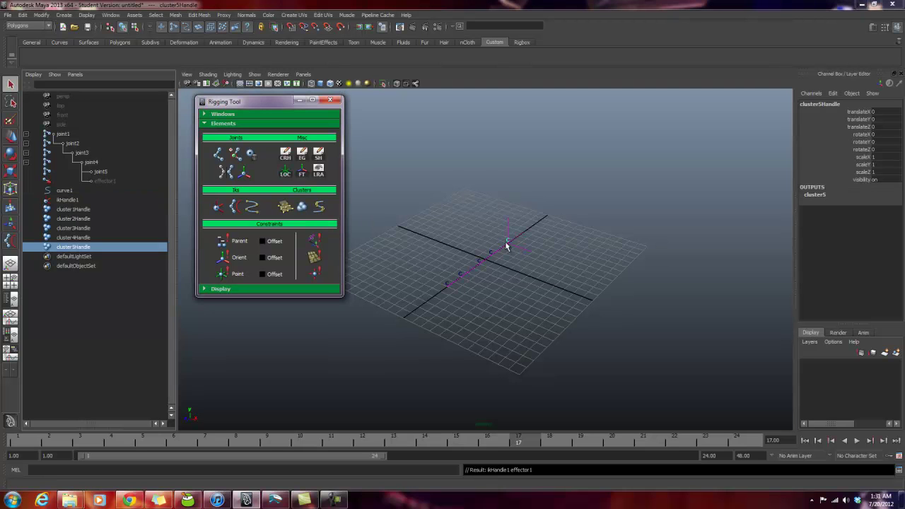
left_click(476, 263)
key("w")
mouse_move(509, 279)
left_mouse_down()
mouse_move(530, 289)
mouse_move(494, 269)
left_mouse_up()
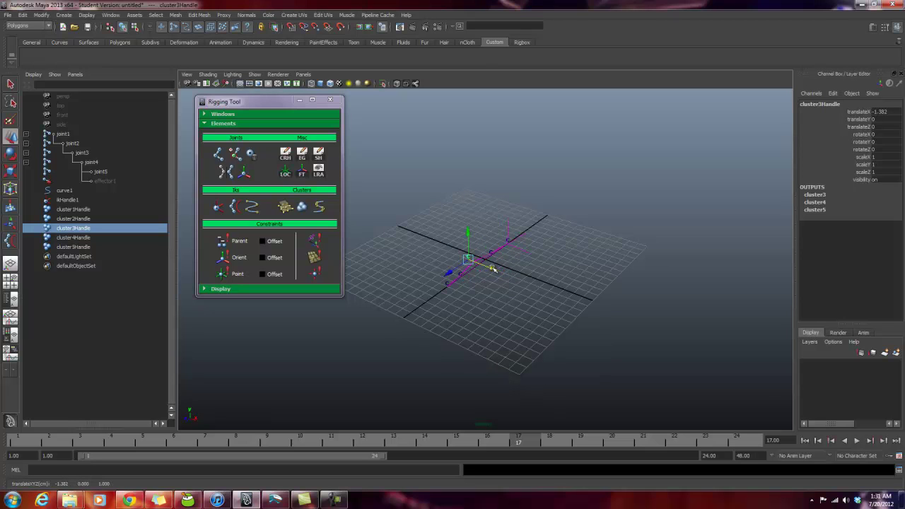
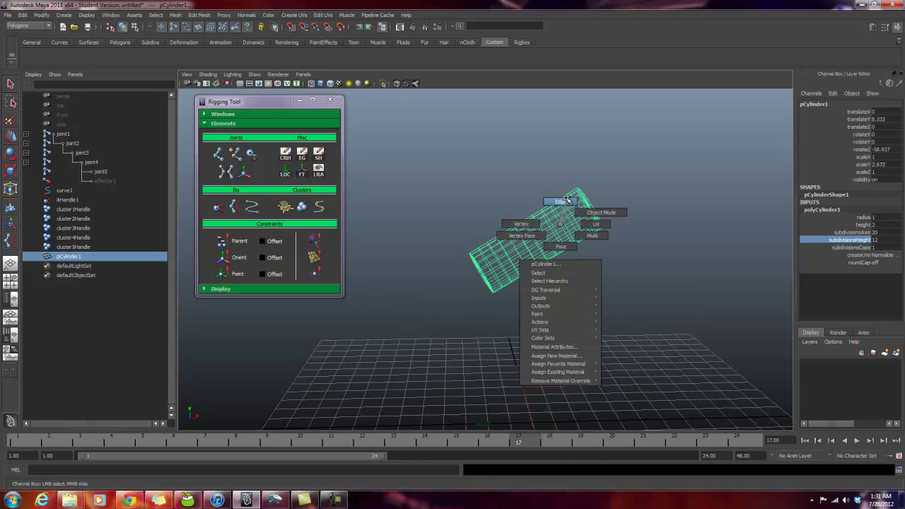
Step: Select three edge loops along pCylinder1 and create a separate cluster for each with Cluster Selected Edge Loop
double_click(502, 247)
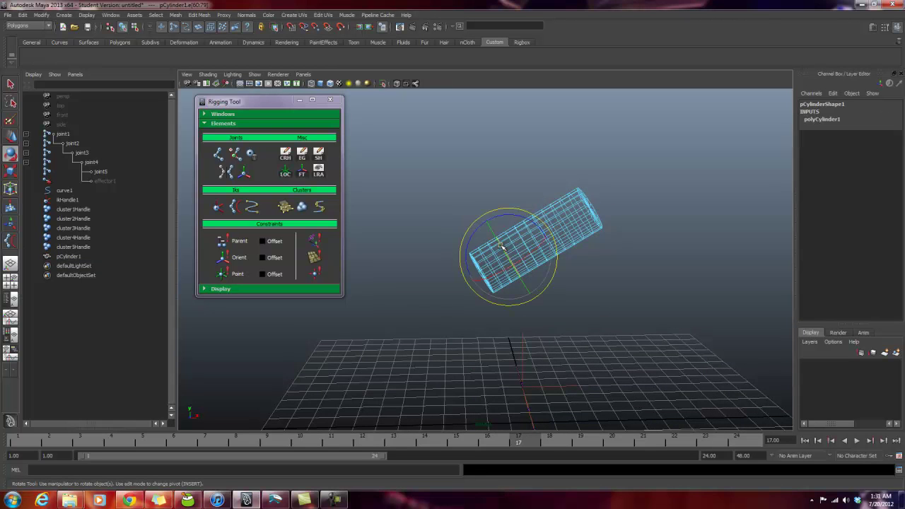
key("q")
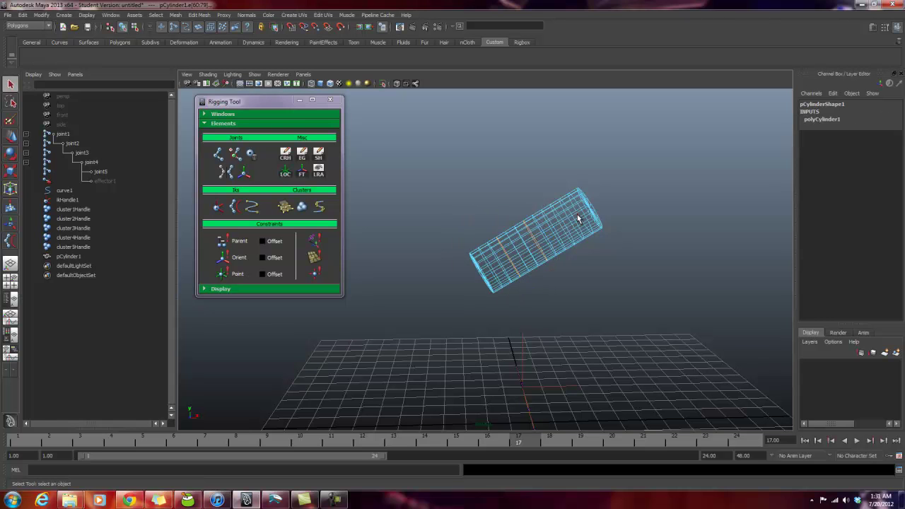
left_click_drag(460, 299, 473, 302, "alt")
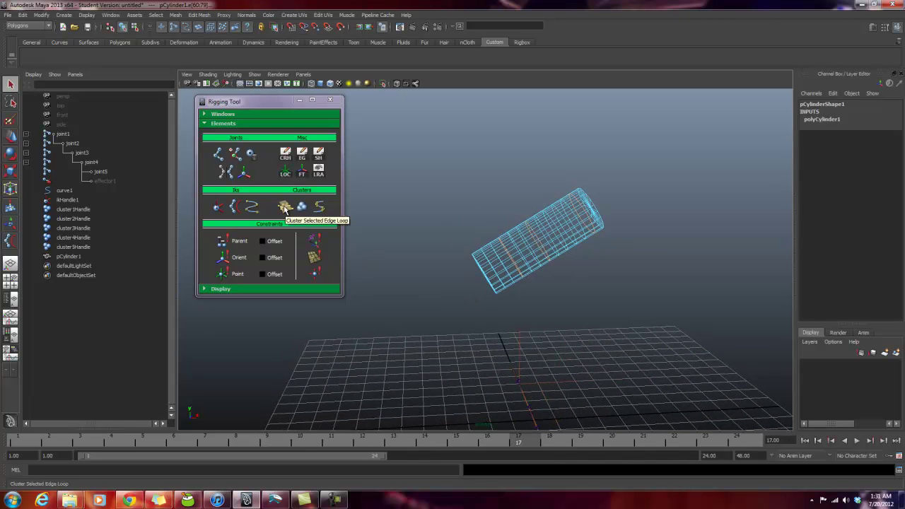
left_click(285, 207)
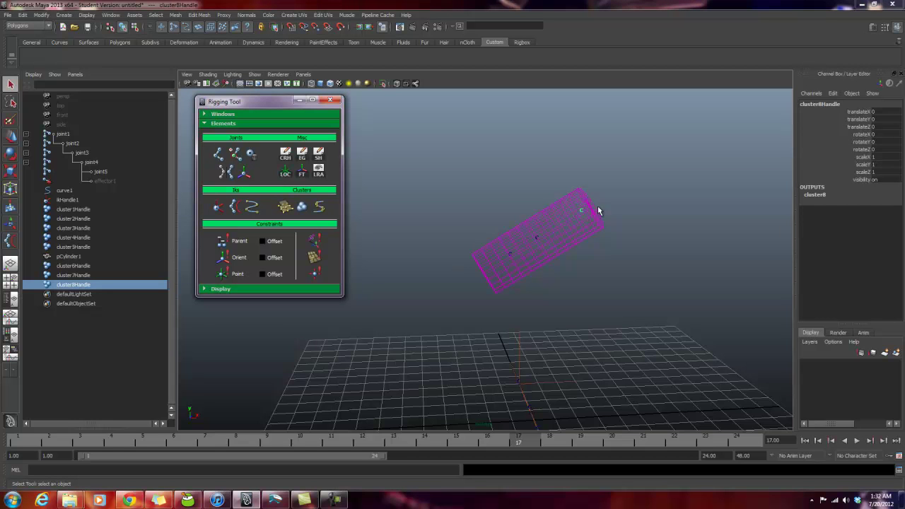
Step: Draw a three-joint chain through the cylinder, placing one joint at each of the three edge-loop clusters
left_click_drag(497, 231, 505, 260, "alt")
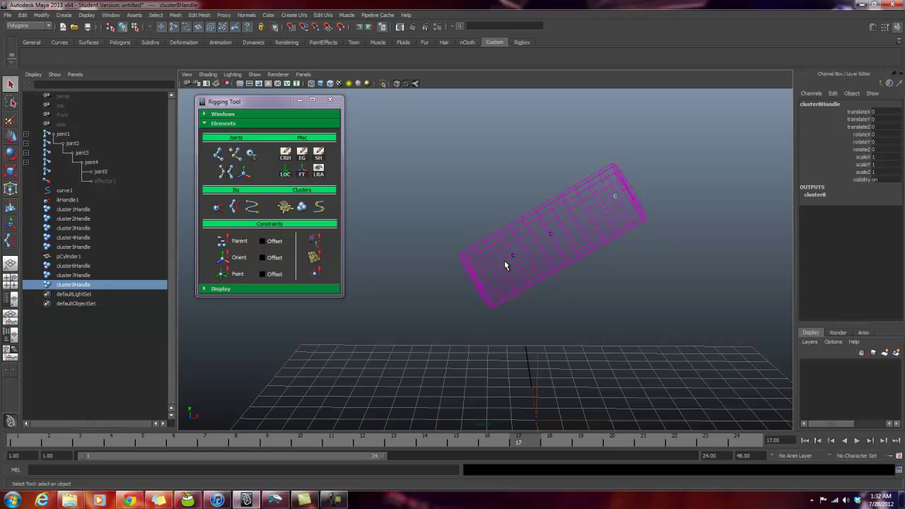
left_click_drag(505, 263, 536, 267, "alt")
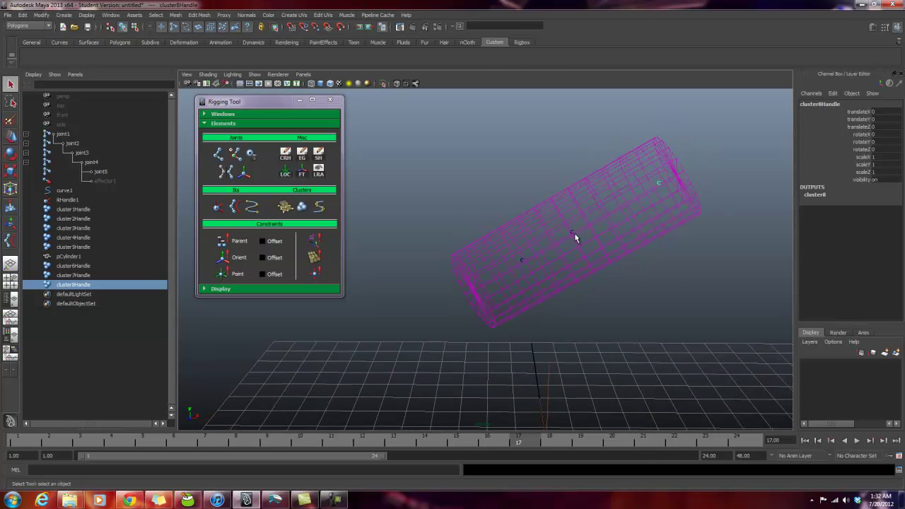
left_click(219, 156)
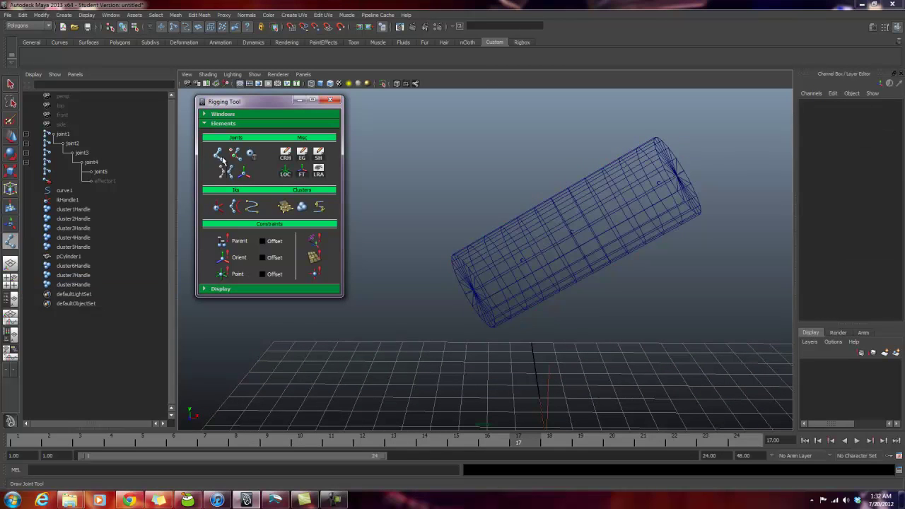
left_click_drag(499, 259, 521, 262, "alt")
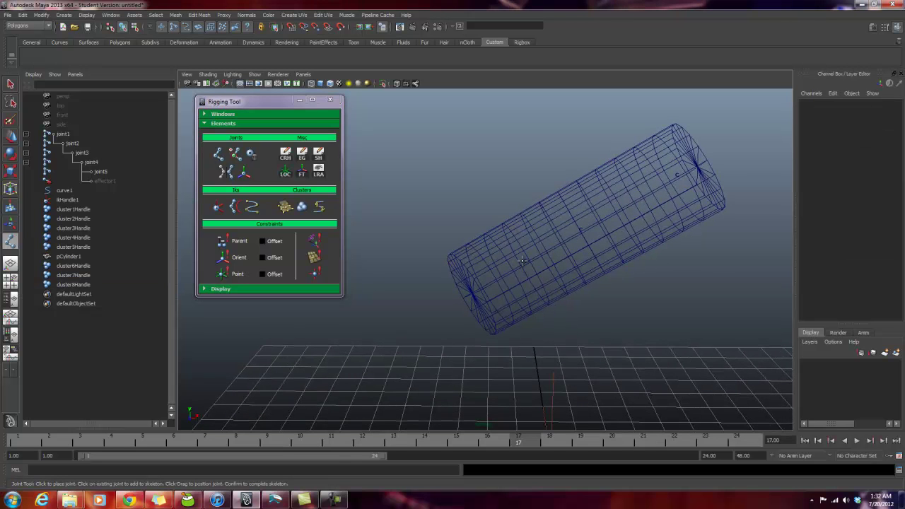
left_click(526, 264)
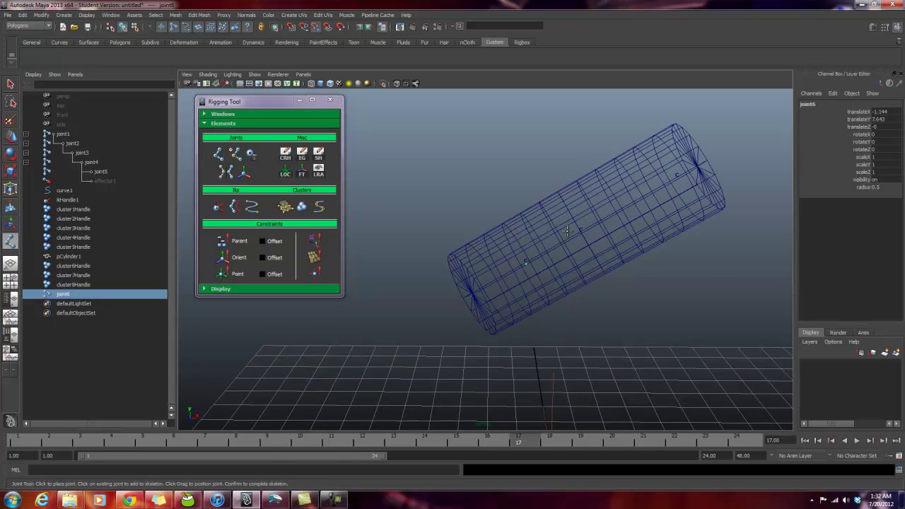
left_click(581, 230)
left_click(678, 175)
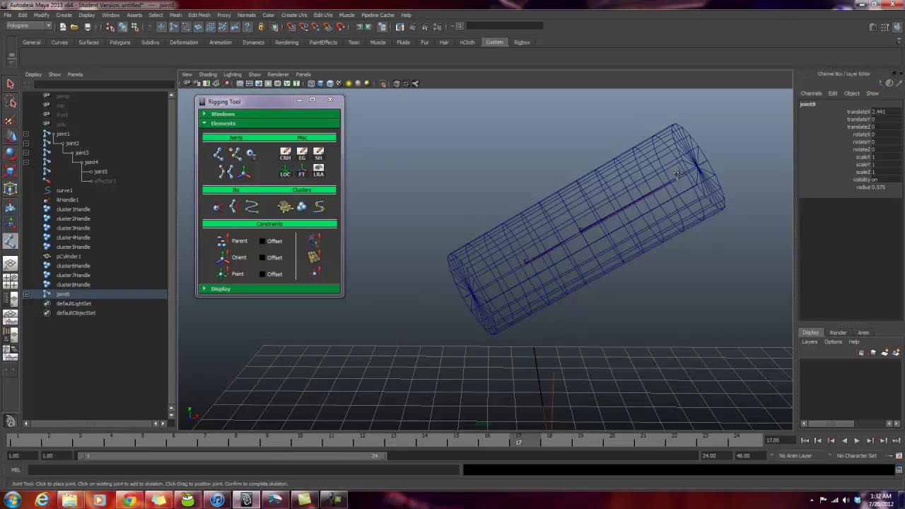
key("Return")
left_click_drag(679, 174, 584, 192, "alt")
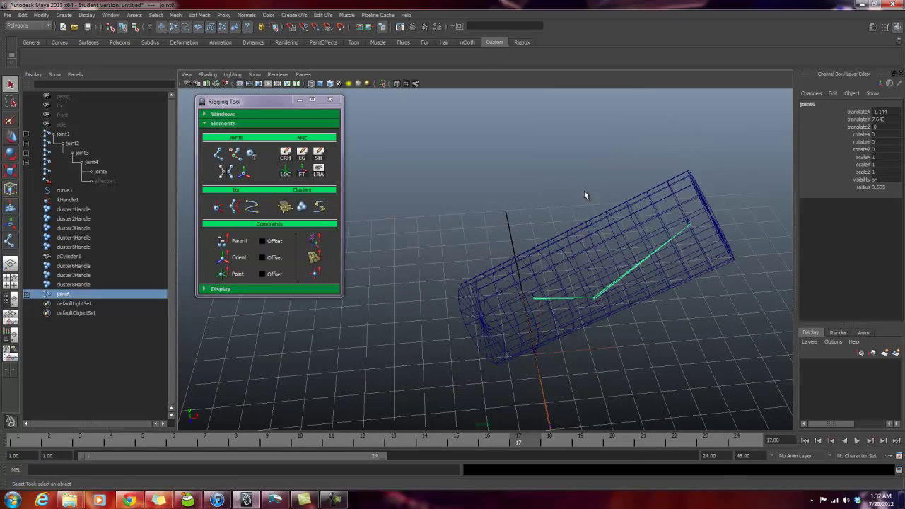
left_click_drag(600, 362, 518, 249, "alt")
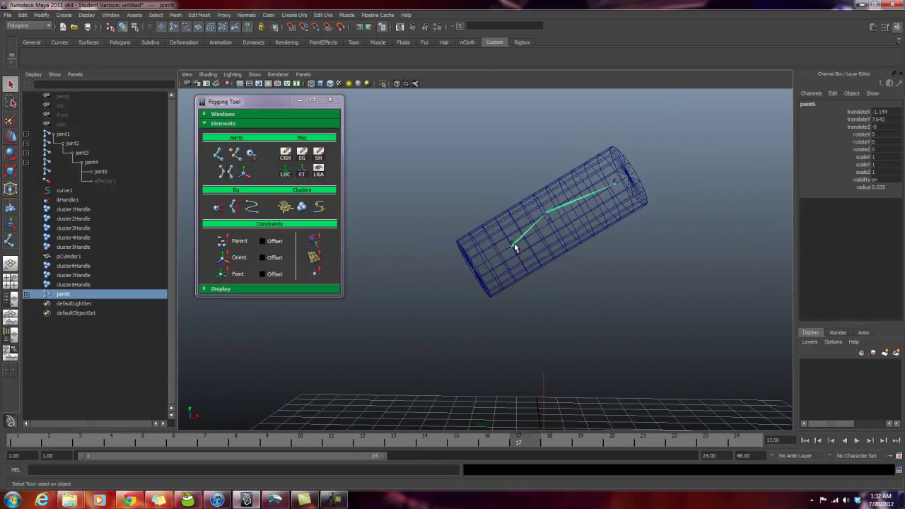
Step: Delete the joint chain inside the cylinder, along with pCylinder1 and all cluster handles
key("Delete")
left_click_drag(587, 263, 506, 278, "alt")
right_click(478, 284)
left_click(448, 283)
left_click(285, 206)
left_click(67, 210, "shift")
key("Delete")
left_click_drag(484, 269, 507, 241, "alt")
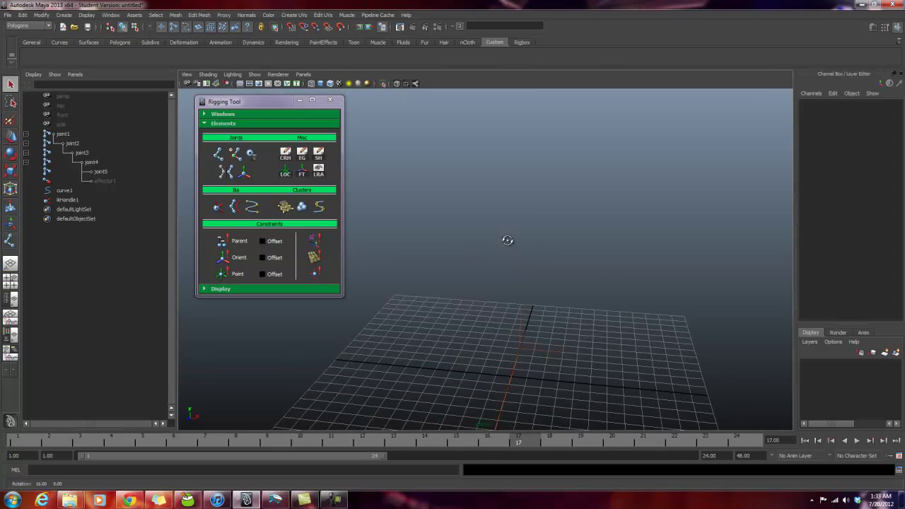
Step: Create the character rig hierarchy with the Rigging Tool and expand the whole Character group down to Blend_Shapes in the Outliner
left_click(285, 155)
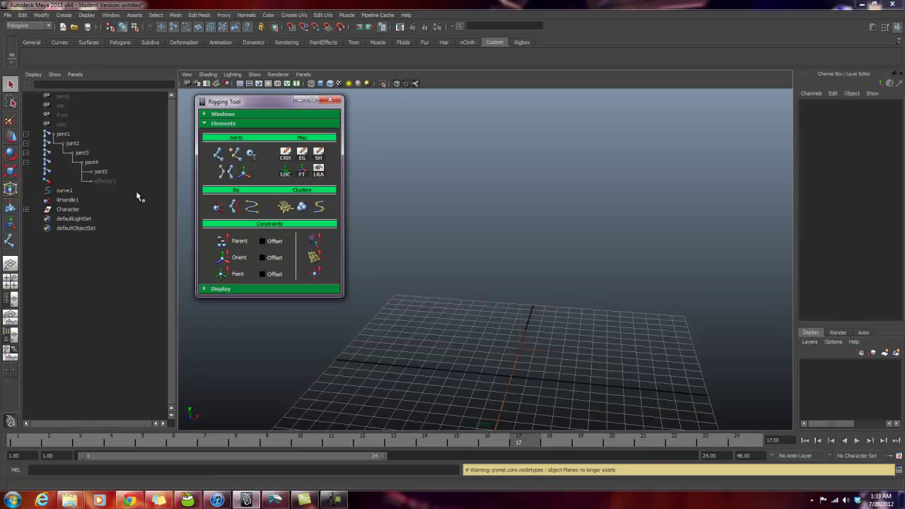
left_click(25, 209, "shift")
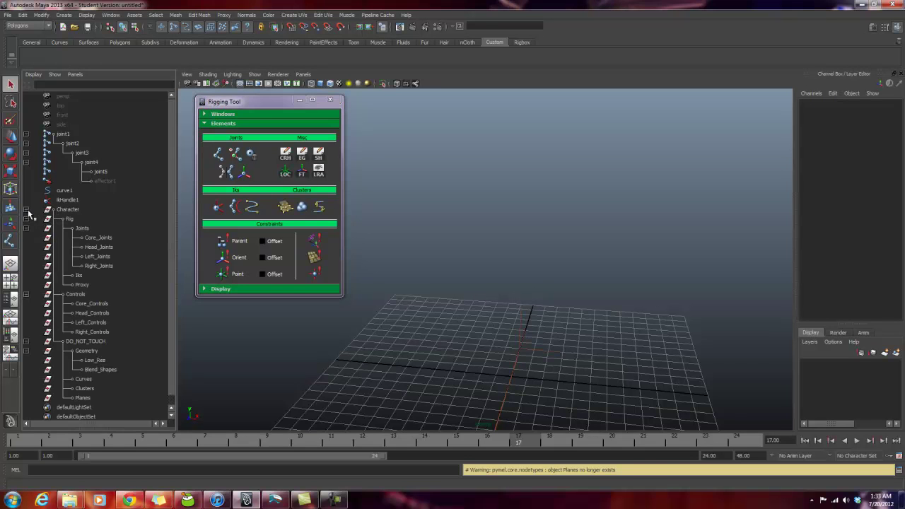
scroll(86, 240, "down", 1)
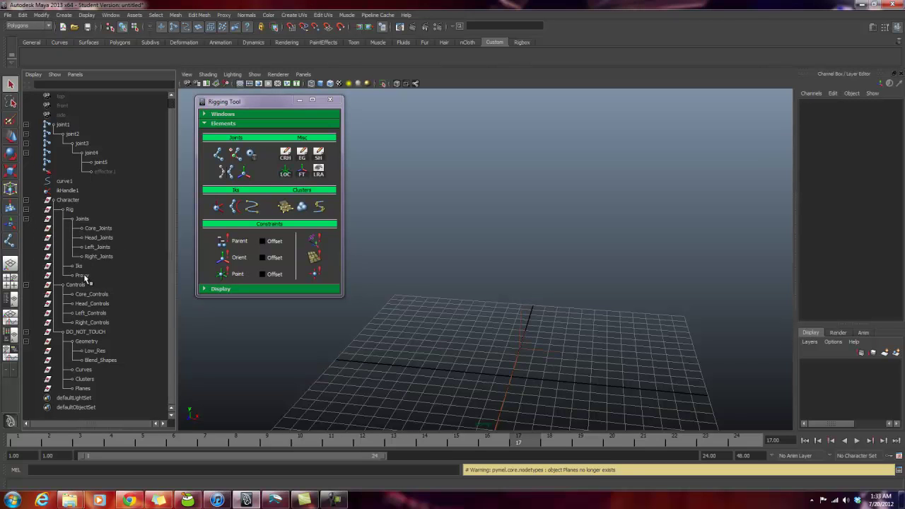
left_click(98, 361)
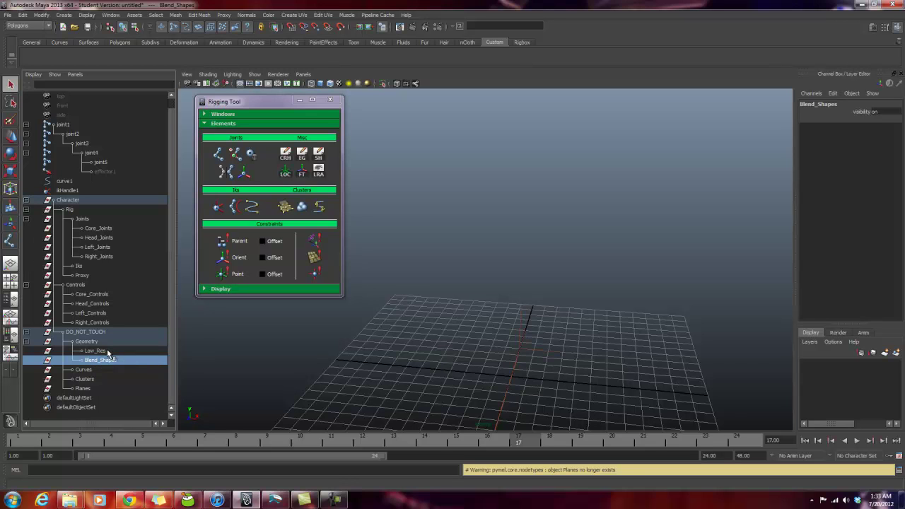
Step: Collapse the Character group and delete it with its whole hierarchy
left_click(26, 201)
left_click(66, 210)
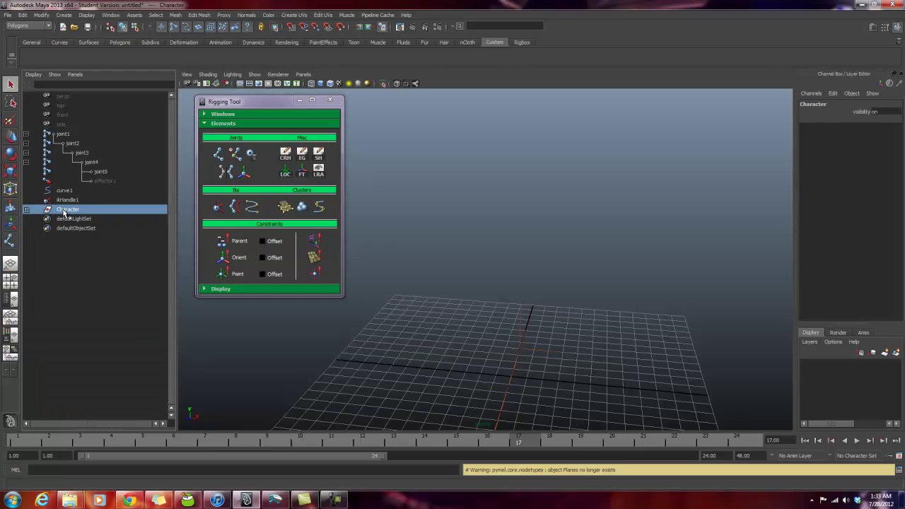
key("Delete")
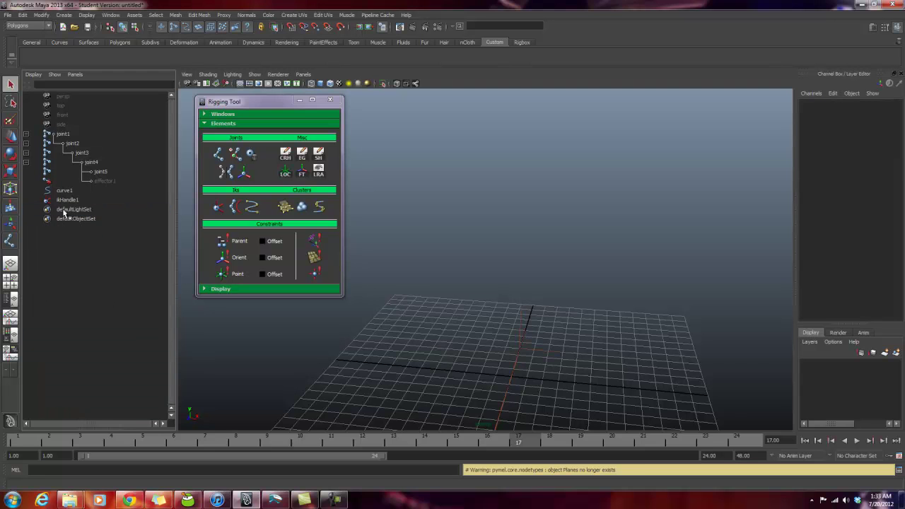
Step: Create two empty groups and two locators with the Rigging Tool's Misc commands
left_click(303, 156)
left_click(302, 155)
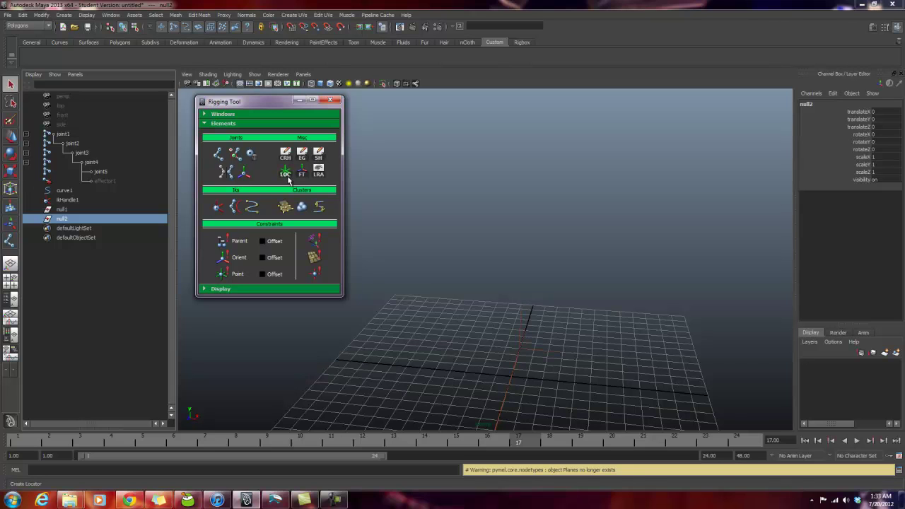
left_click(286, 175)
left_click(286, 175)
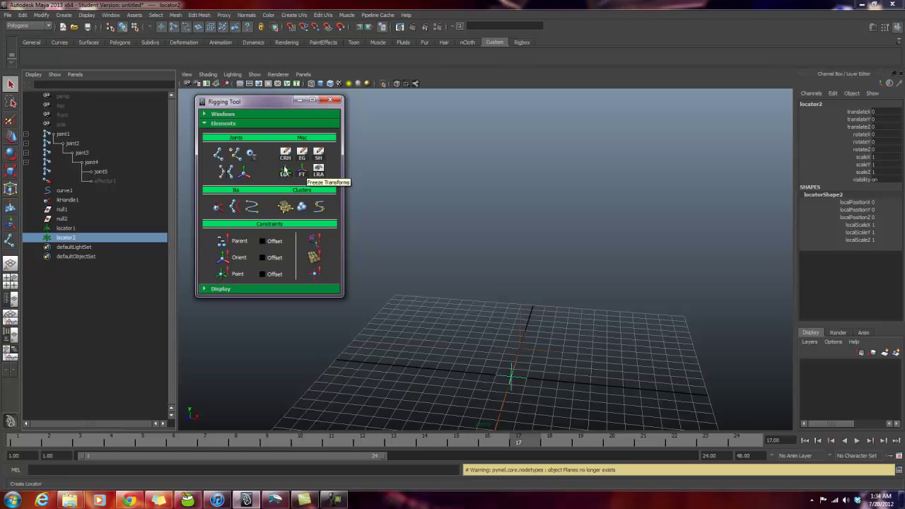
Step: Show the local rotation axes of joint1 through effector1, hide them again and clear the selection
left_click(61, 134)
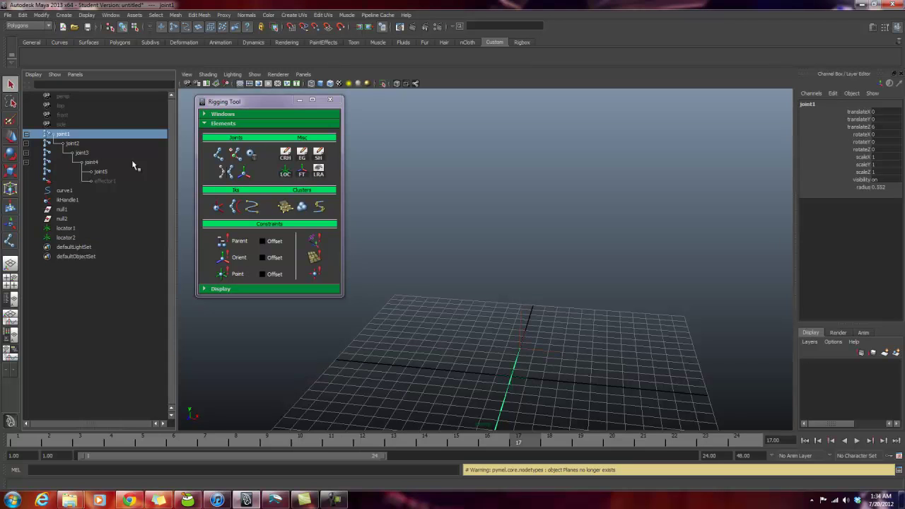
left_click(105, 181, "shift")
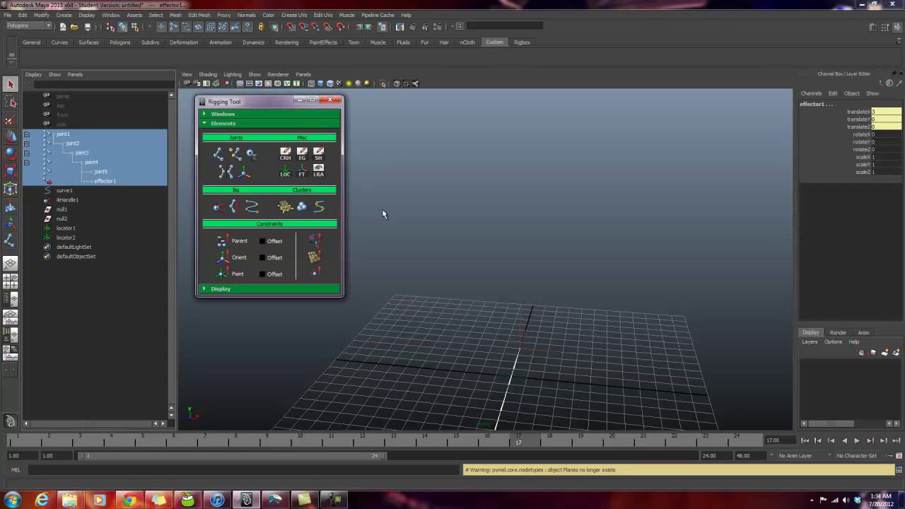
left_click(319, 172)
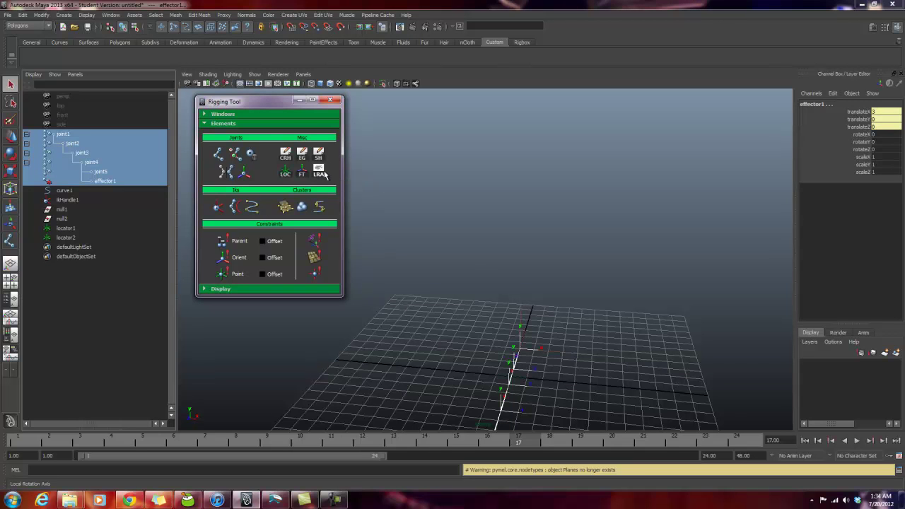
left_click_drag(575, 299, 519, 294, "alt")
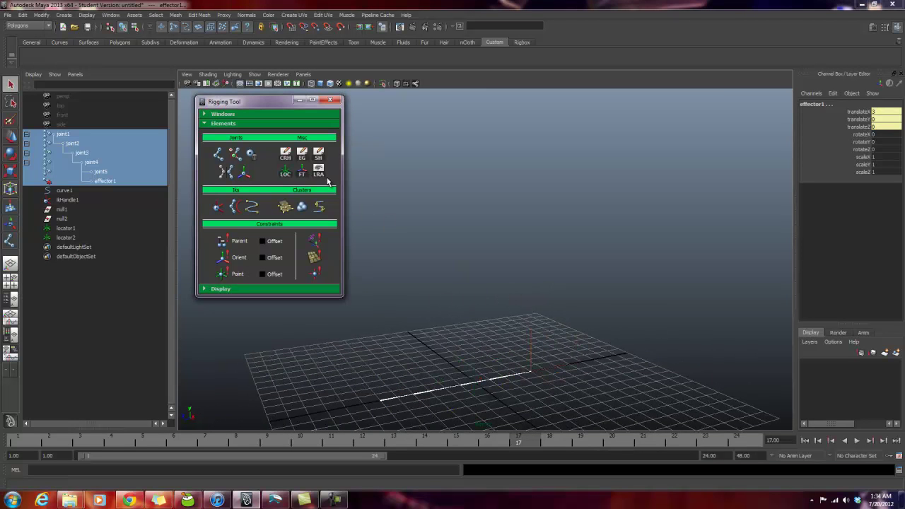
left_click(428, 211)
left_click_drag(478, 226, 467, 224, "alt")
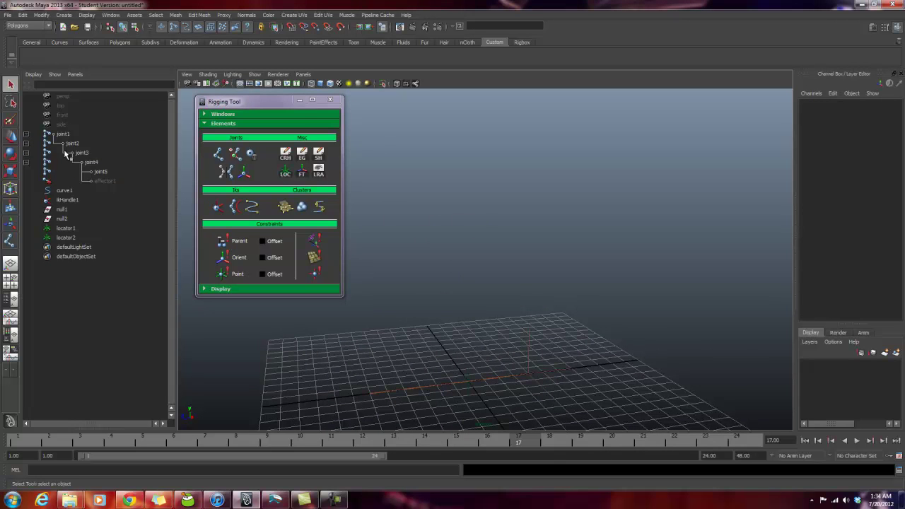
Step: Move locator1 to about -1.7, 4.5, 2.9 and locator2 to about -0.9, 5.9, -1.0 in X, Y, Z
left_click(68, 229)
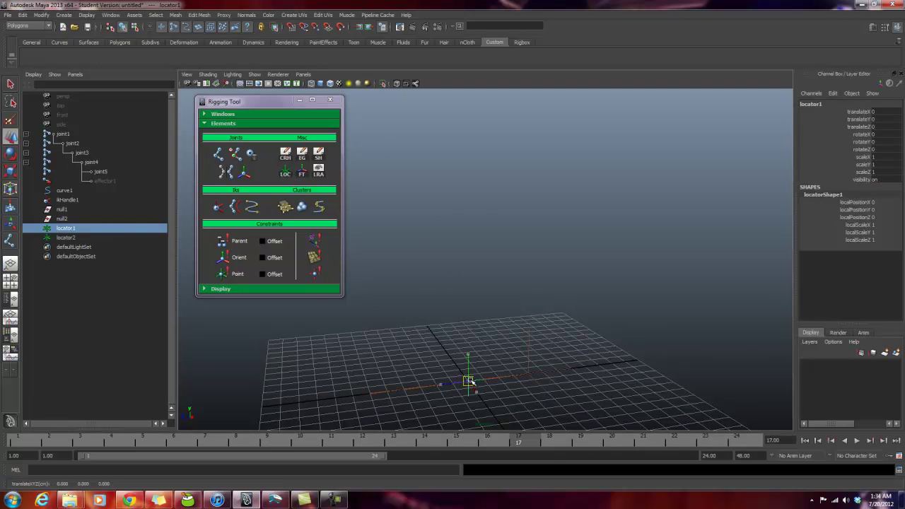
left_click(64, 239)
left_click_drag(467, 383, 441, 311)
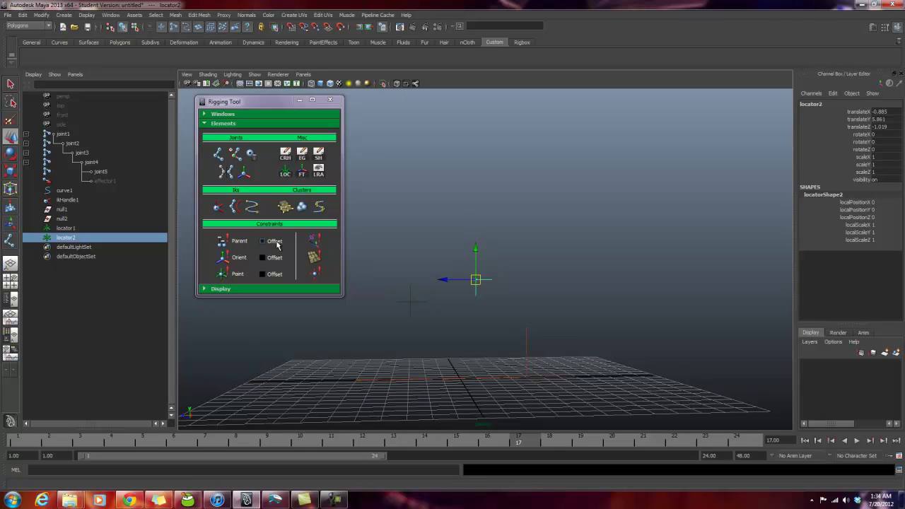
Step: Try parent-constraining locator2 to locator1 without offset, and undo the constraint
left_click(410, 302)
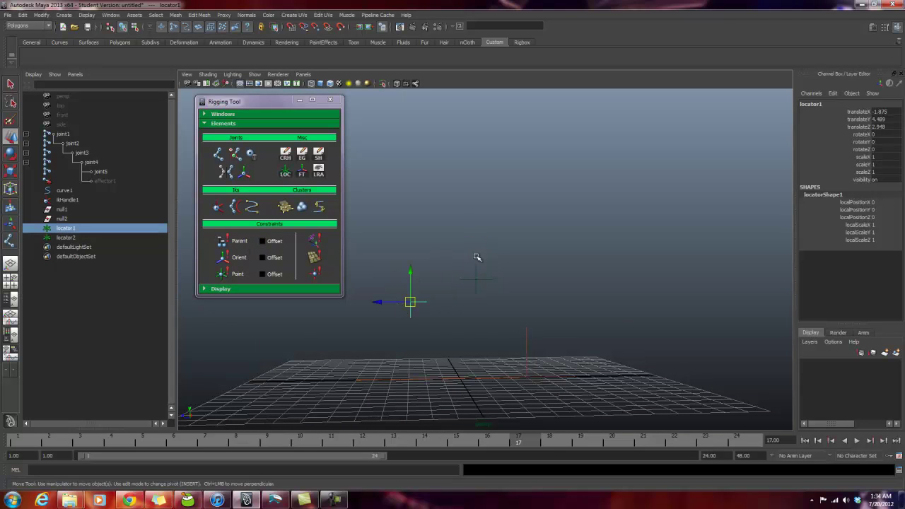
left_click_drag(471, 269, 497, 294, "shift")
left_click(225, 242)
key("ctrl+z")
Step: Enable the Parent constraint's Offset option, try constraining locator2 to locator1 with it, and undo the constraint
left_click(262, 242)
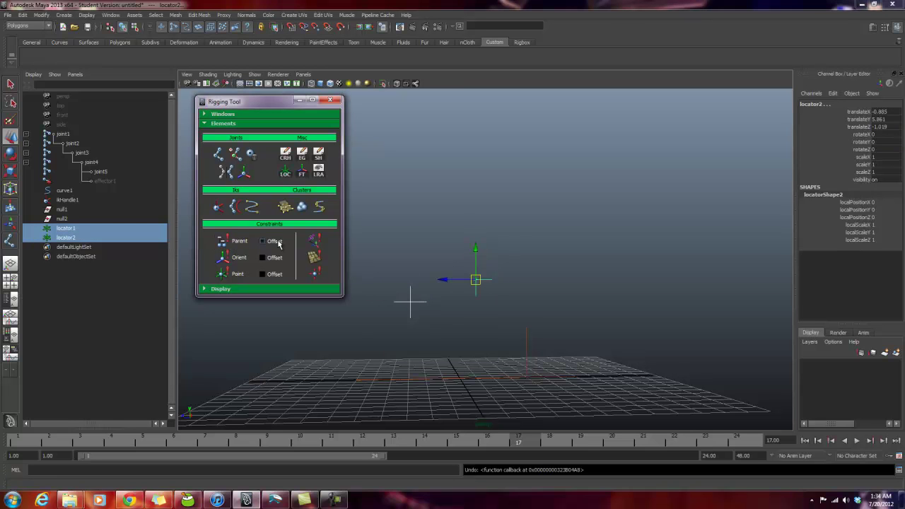
left_click(224, 242)
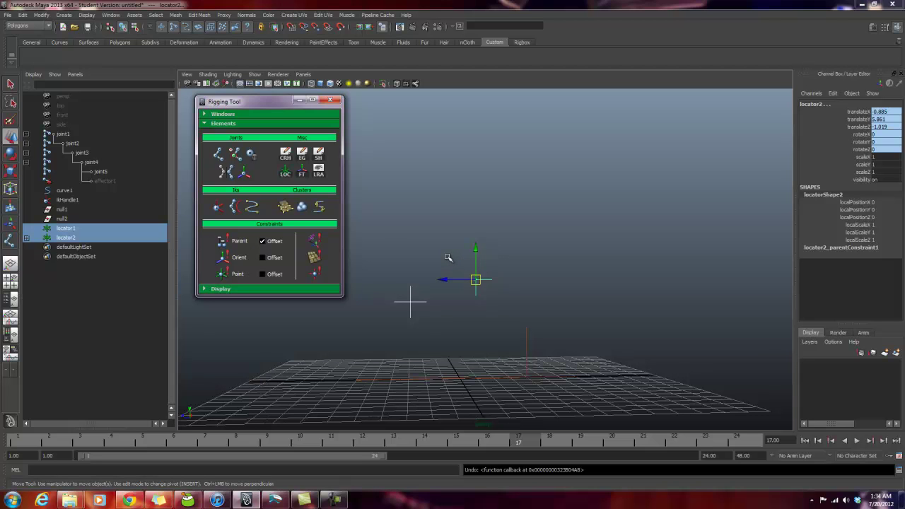
key("ctrl+z")
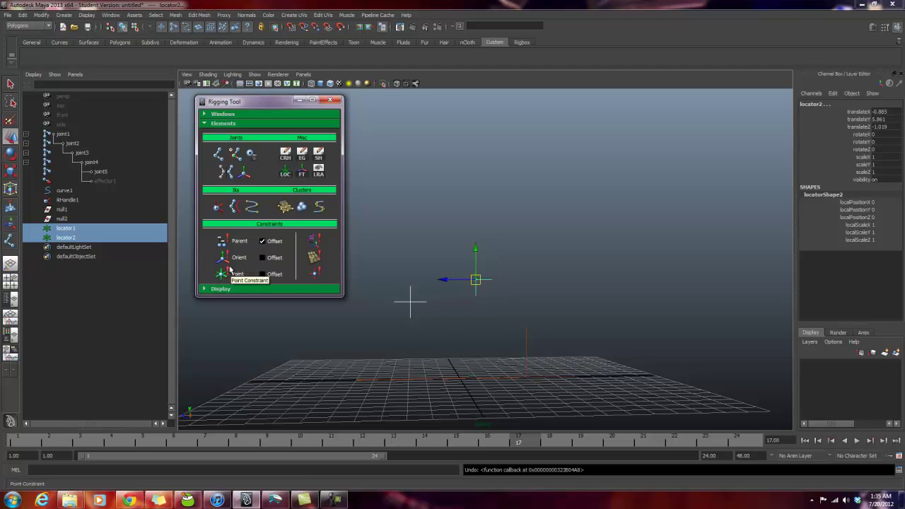
Step: Review the Aim Constraint Options from the Rigging Tool without applying them, and close the dialog
left_click(316, 275)
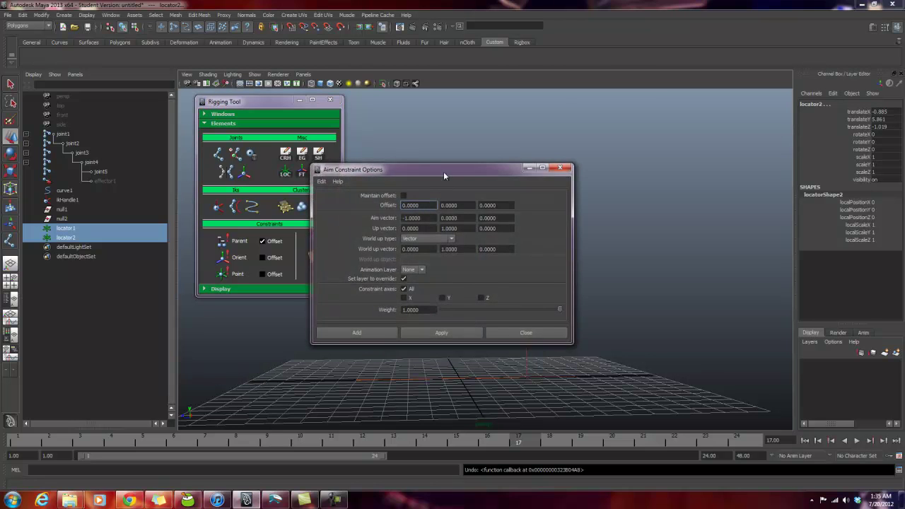
left_click_drag(443, 171, 534, 174)
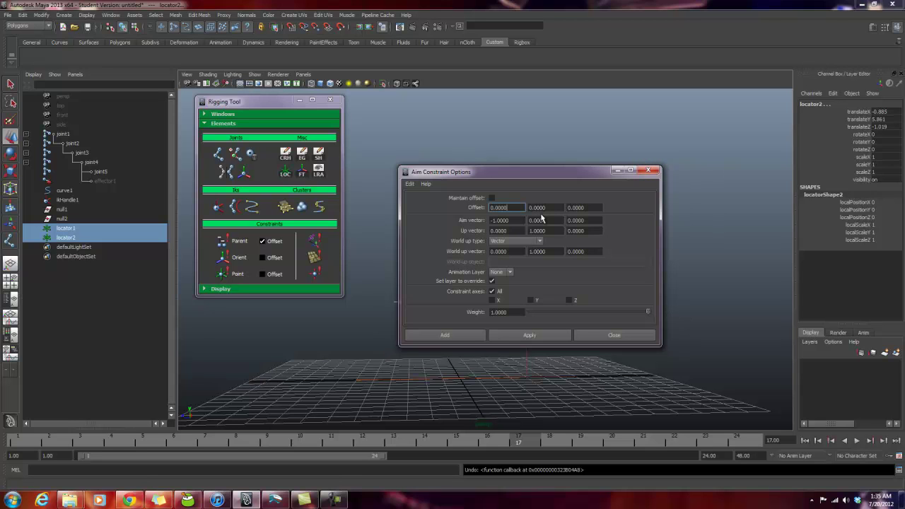
left_click(648, 171)
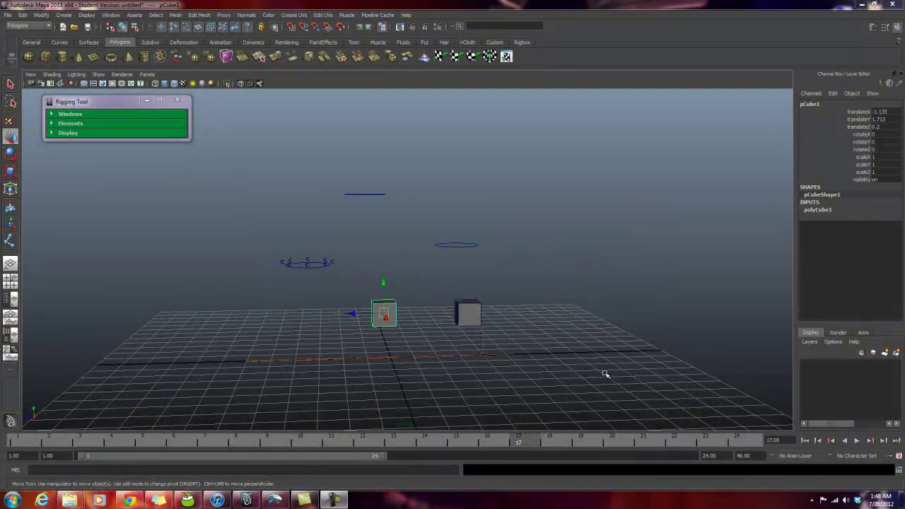
Step: Expand the Rigging Tool's Display section and review the viewport's list of object types that can be shown
left_click(62, 134)
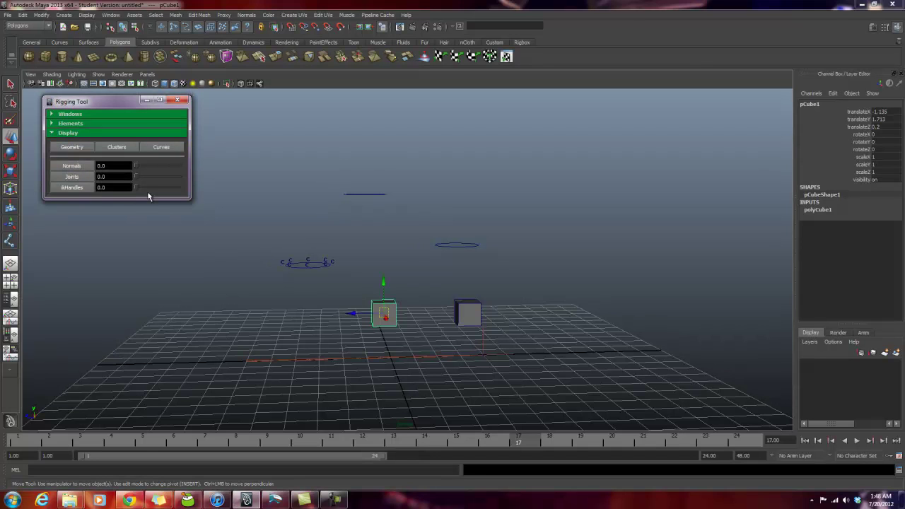
left_click(99, 74)
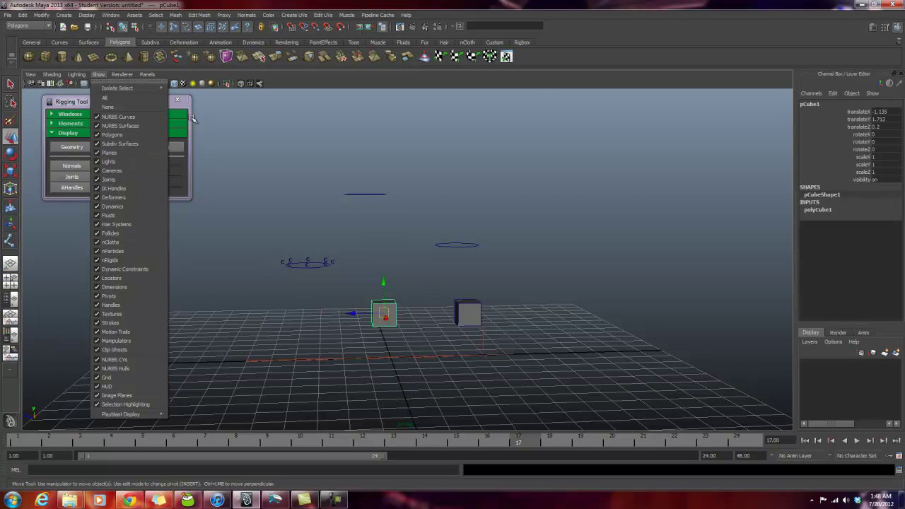
left_click(188, 111)
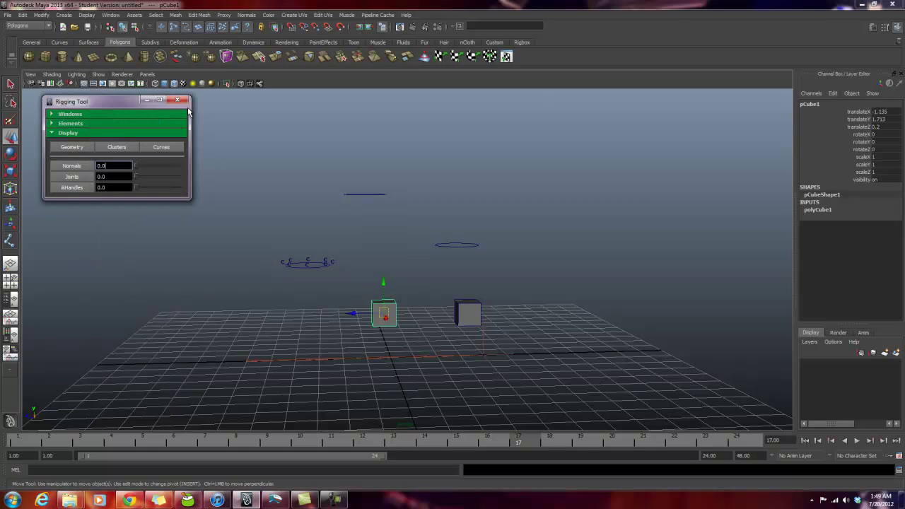
Step: Toggle the viewport display of geometry and of clusters off and back on from the Rigging Tool
left_click(68, 150)
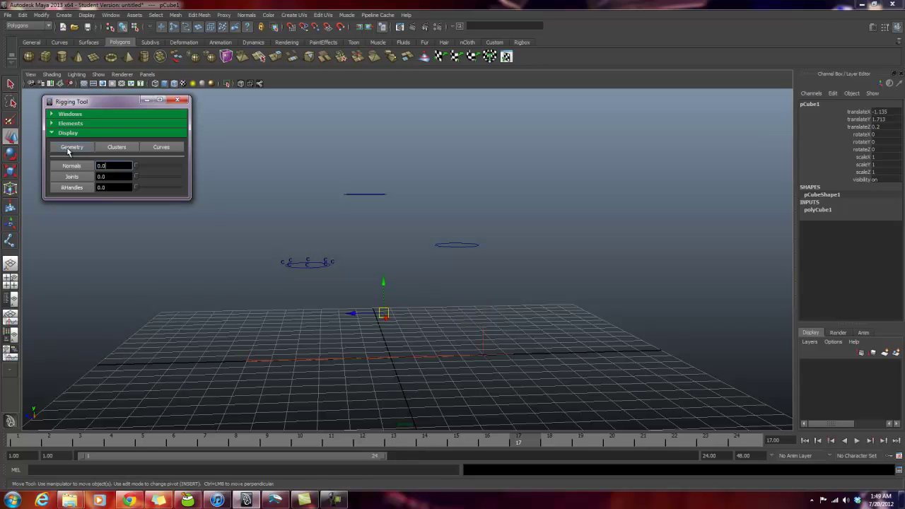
left_click(69, 150)
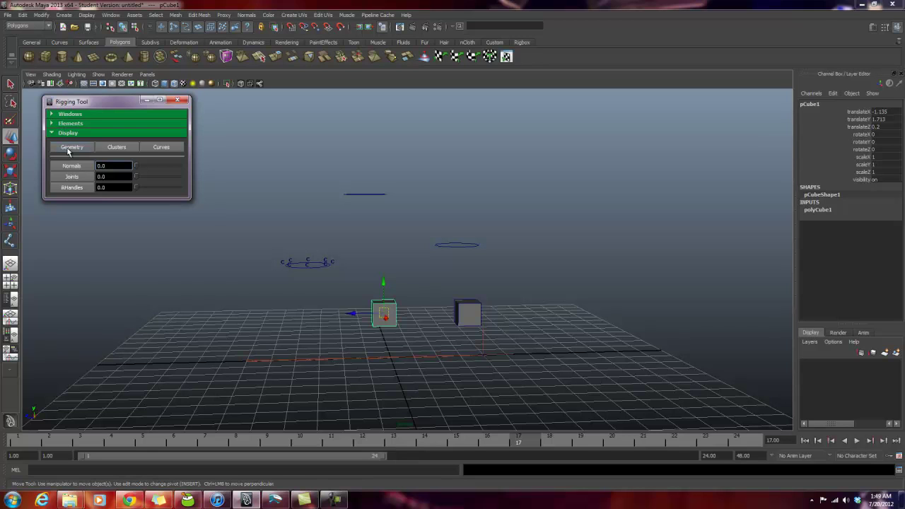
left_click(115, 151)
left_click(116, 150)
Step: Set the normals display size to 0.998 and the joint display size to 0.339, and select joint2 to check its radius
left_click(137, 168)
mouse_move(137, 168)
left_mouse_down()
mouse_move(154, 168)
mouse_move(139, 176)
left_mouse_up()
left_click_drag(137, 177, 138, 180)
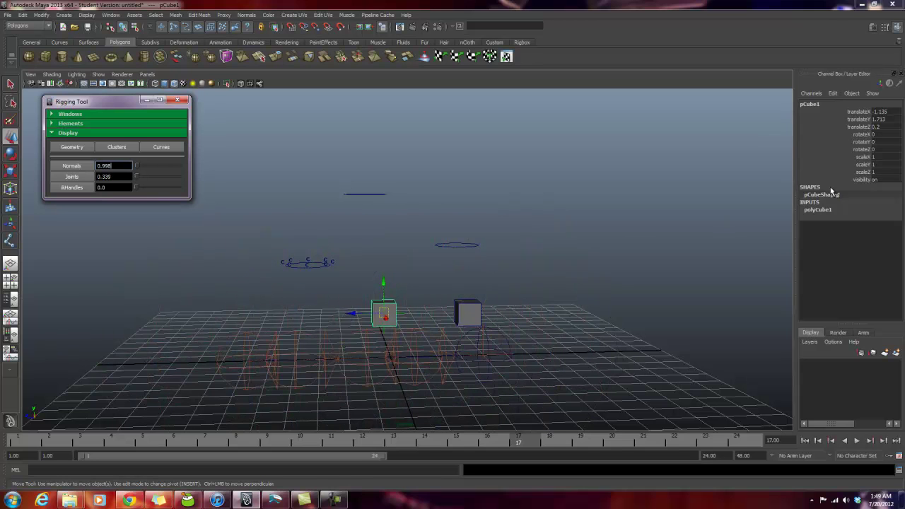
left_click(320, 348)
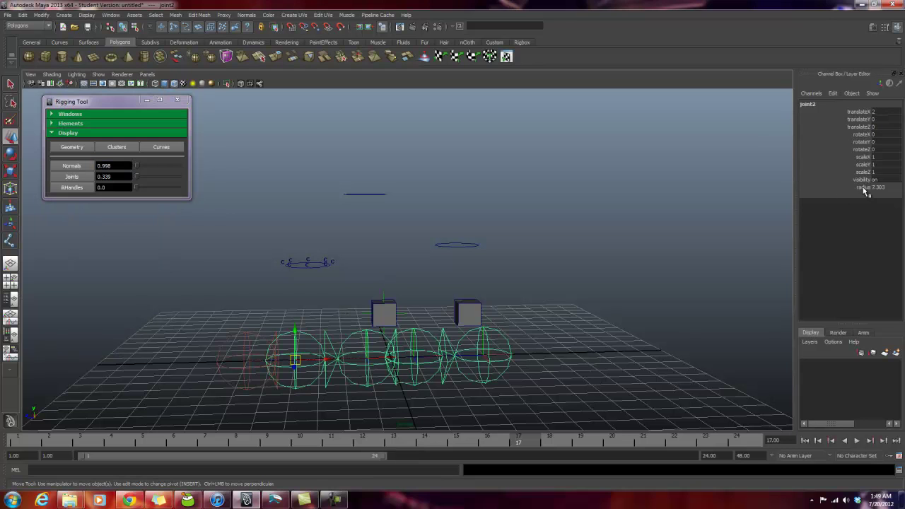
Step: Reduce the joint display size to 0.009 and set the IK handle display size to 0.998
left_click(79, 190)
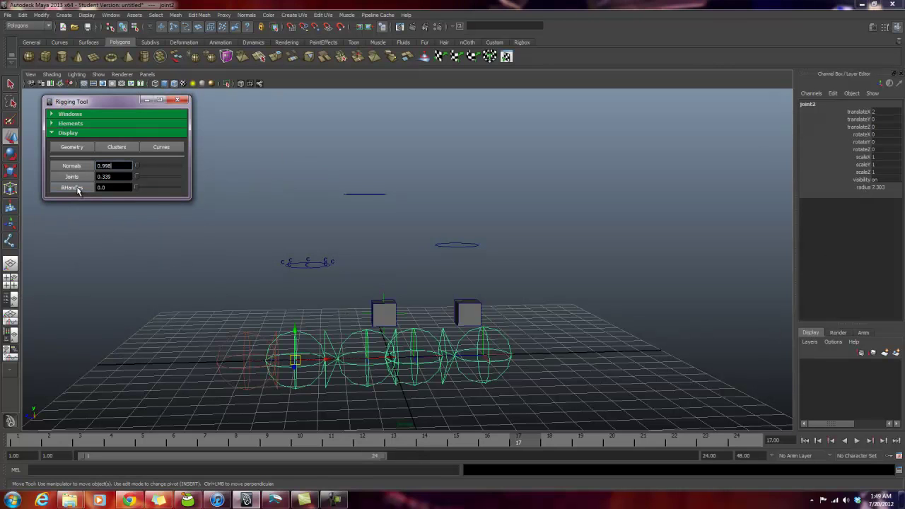
left_click_drag(139, 176, 134, 177)
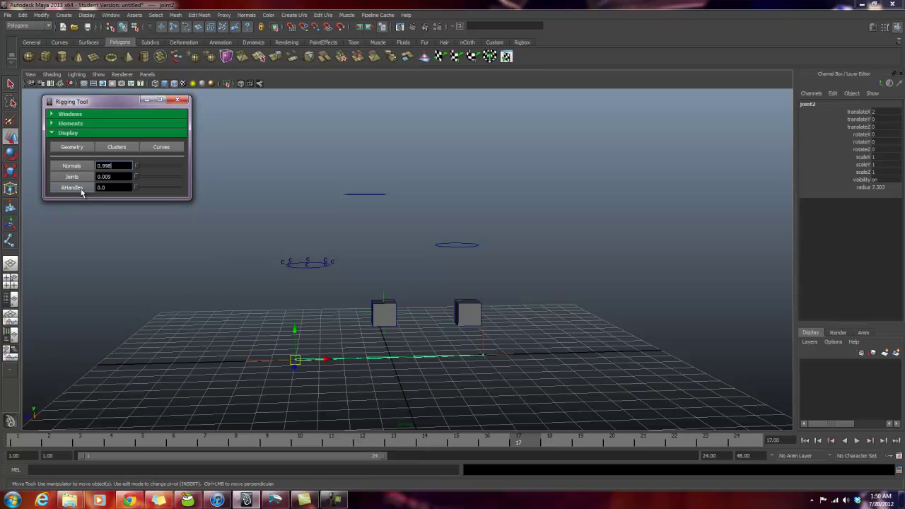
key("Return")
mouse_move(138, 188)
left_mouse_down()
mouse_move(153, 191)
mouse_move(137, 189)
left_mouse_up()
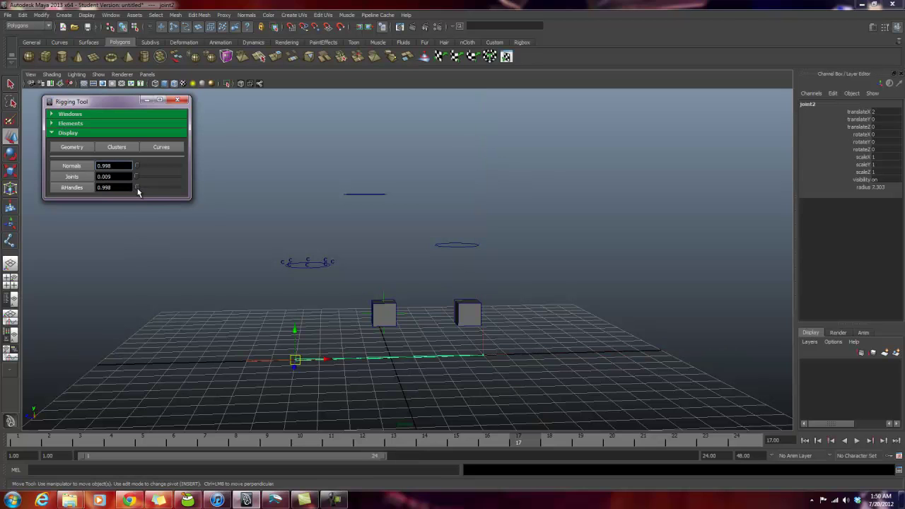